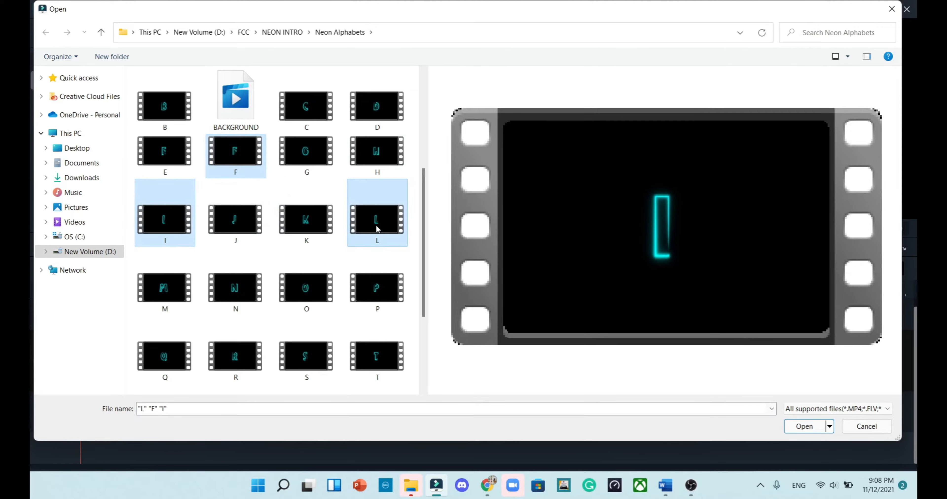
# - Add the M, O, R and A clips to the selected F, I and L files and import them all
pyautogui.keyDown('ctrl'); pyautogui.click(373, 160); pyautogui.keyUp('ctrl')
pyautogui.keyDown('ctrl'); pyautogui.click(373, 160); pyautogui.keyUp('ctrl')
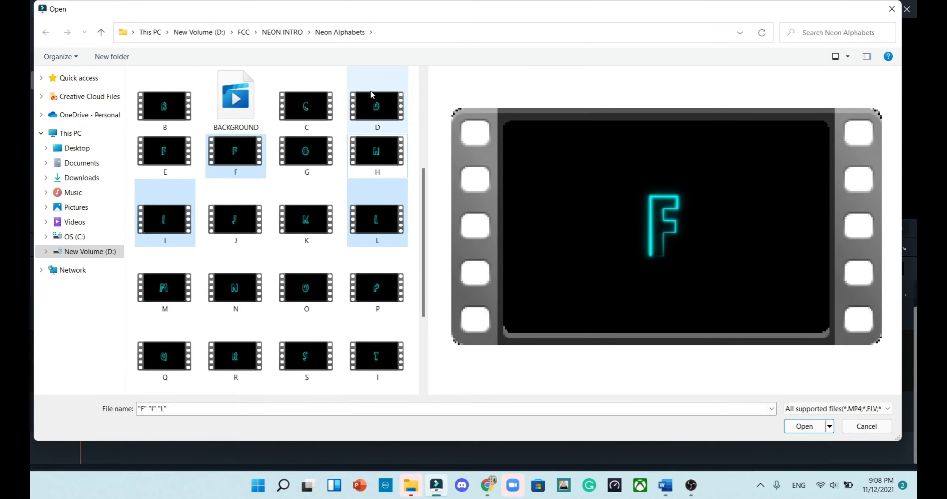
pyautogui.keyDown('ctrl'); pyautogui.scroll(-2, 313, 239); pyautogui.keyUp('ctrl')
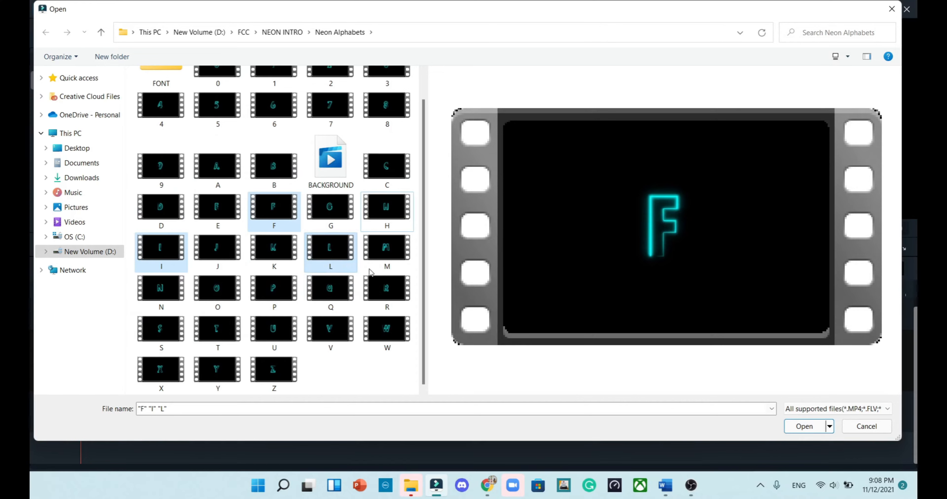
pyautogui.keyDown('ctrl'); pyautogui.click(378, 253); pyautogui.keyUp('ctrl')
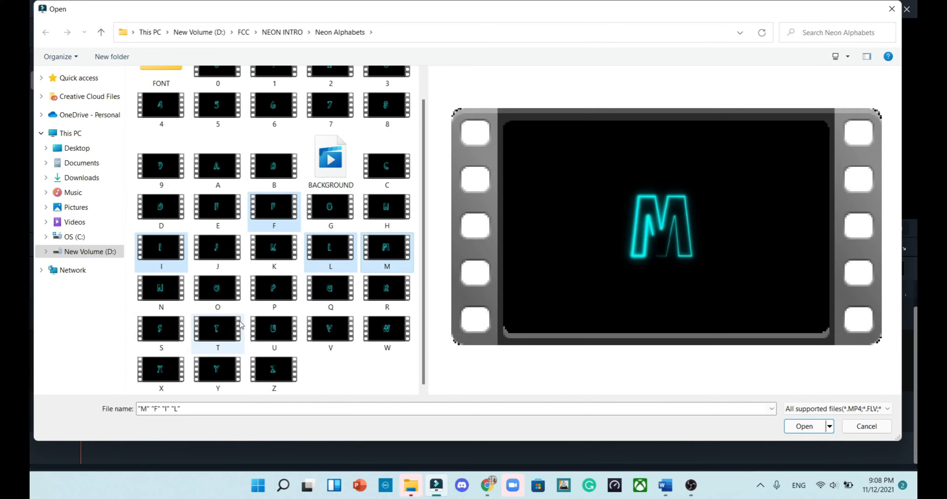
pyautogui.keyDown('ctrl'); pyautogui.click(213, 304); pyautogui.keyUp('ctrl')
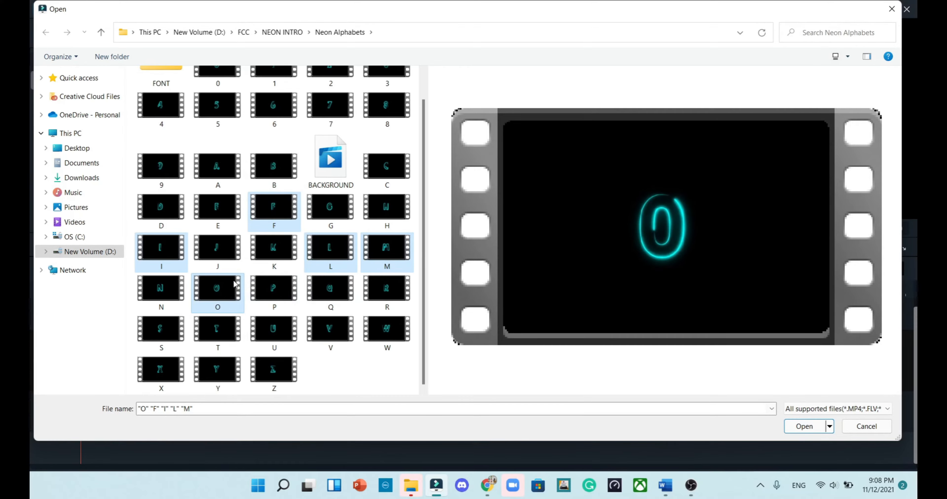
pyautogui.keyDown('ctrl'); pyautogui.click(378, 292); pyautogui.keyUp('ctrl')
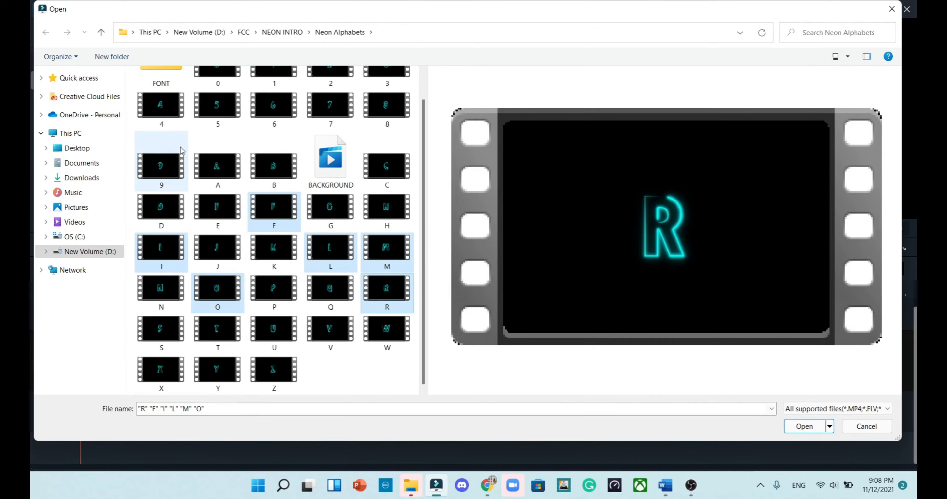
pyautogui.keyDown('ctrl'); pyautogui.click(224, 176); pyautogui.keyUp('ctrl')
pyautogui.press('Return')
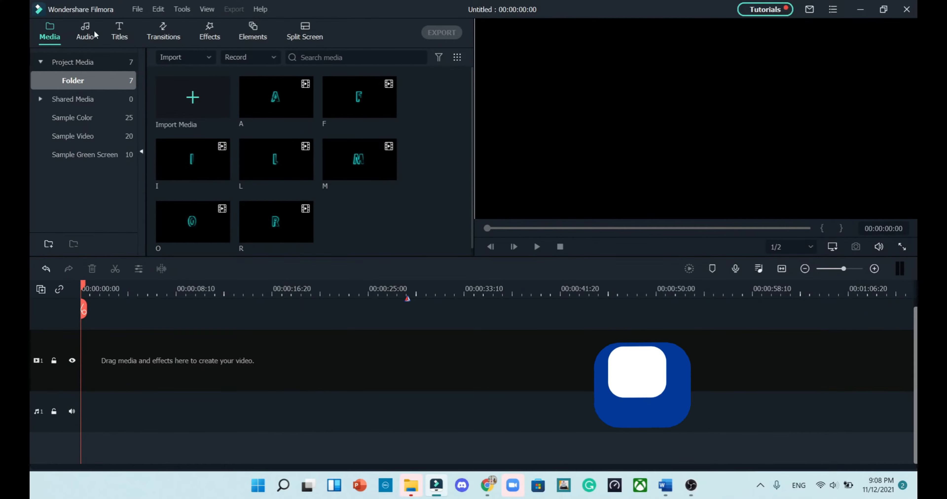
# - Place the downloaded Basic 6 title at the start of video track 1
pyautogui.click(119, 33)
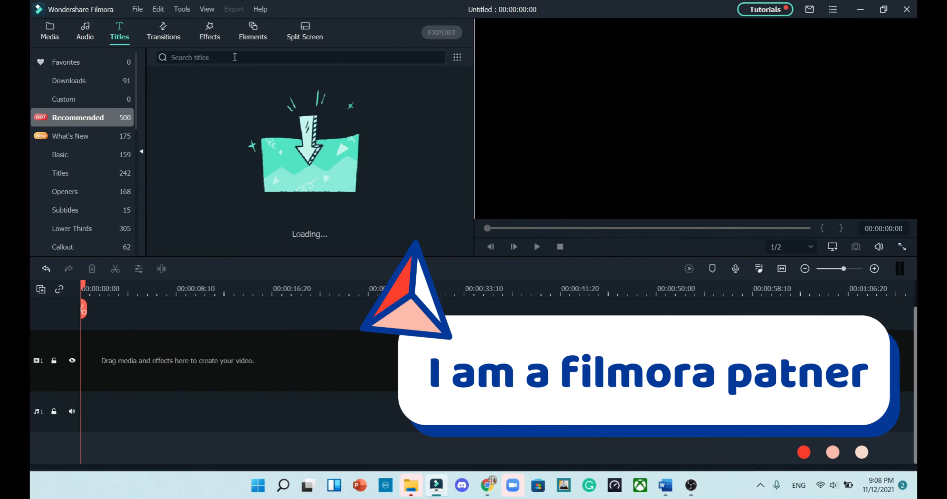
pyautogui.click(110, 78)
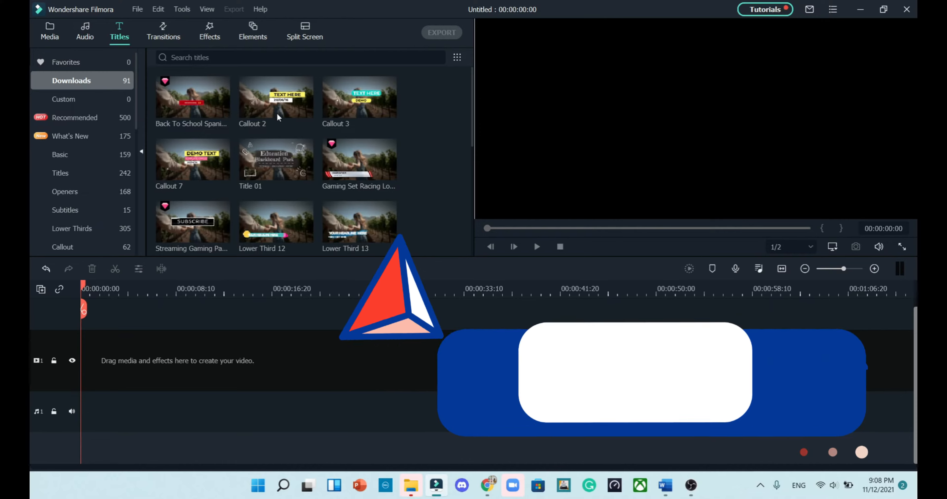
pyautogui.scroll(-20, 366, 104)
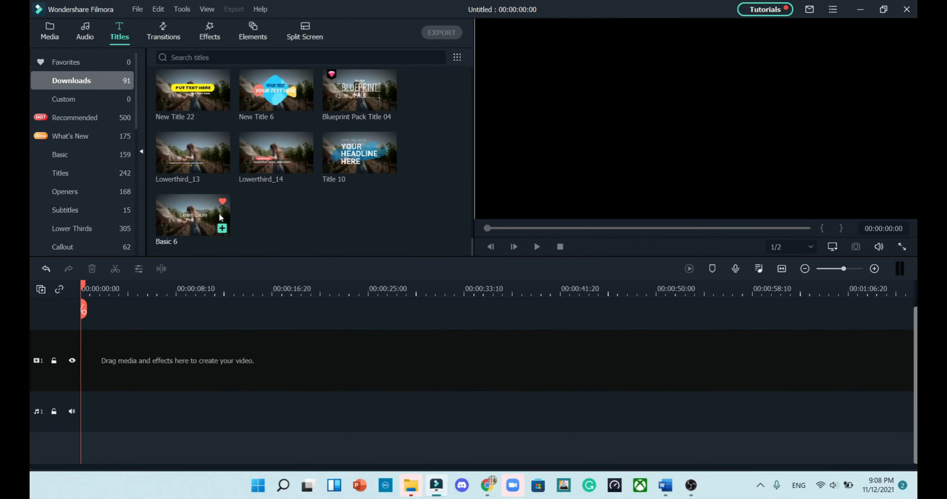
pyautogui.moveTo(193, 215); pyautogui.dragTo(156, 349)
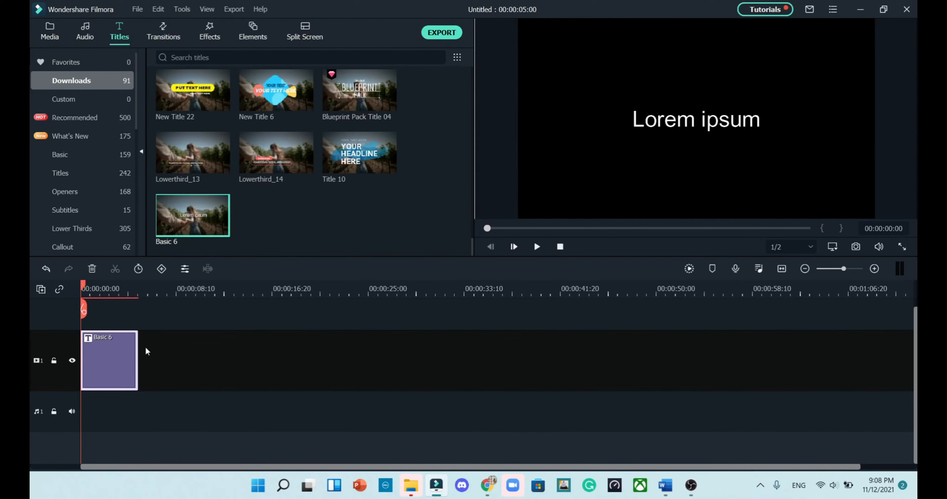
# - Replace the placeholder text of the Basic 6 title with FILMORA
pyautogui.doubleClick(117, 353)
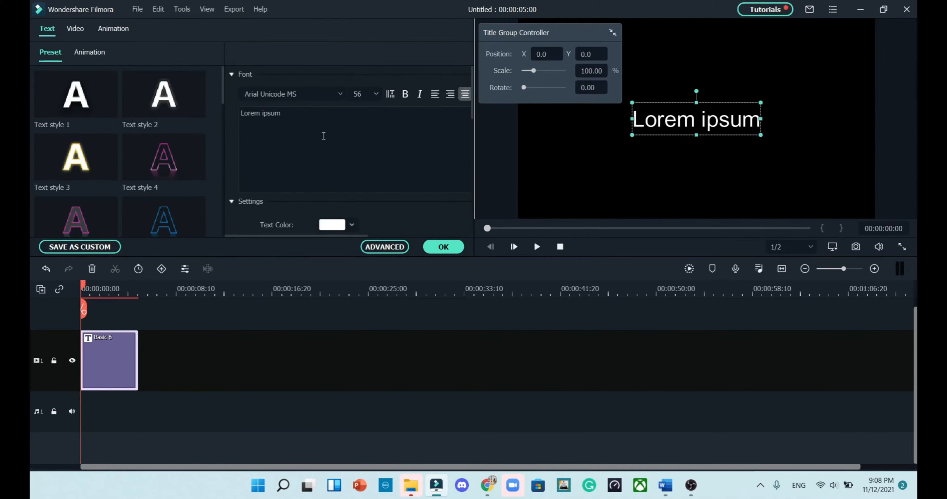
pyautogui.write('FIL')
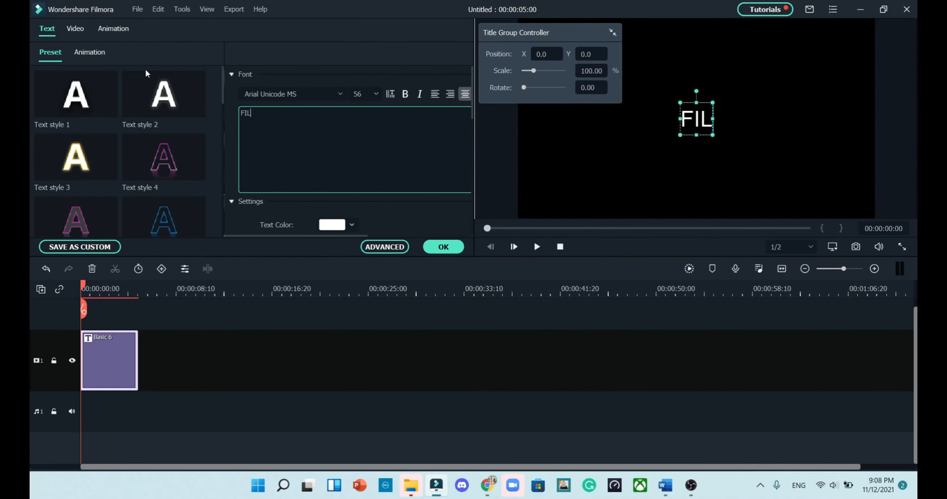
pyautogui.write('MORA')
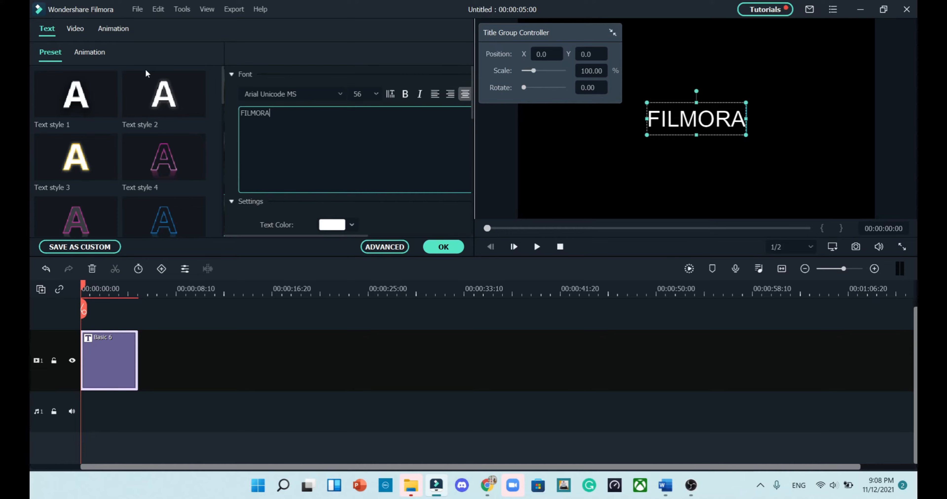
# - Set the FILMORA title's font size to 150
pyautogui.click(375, 94)
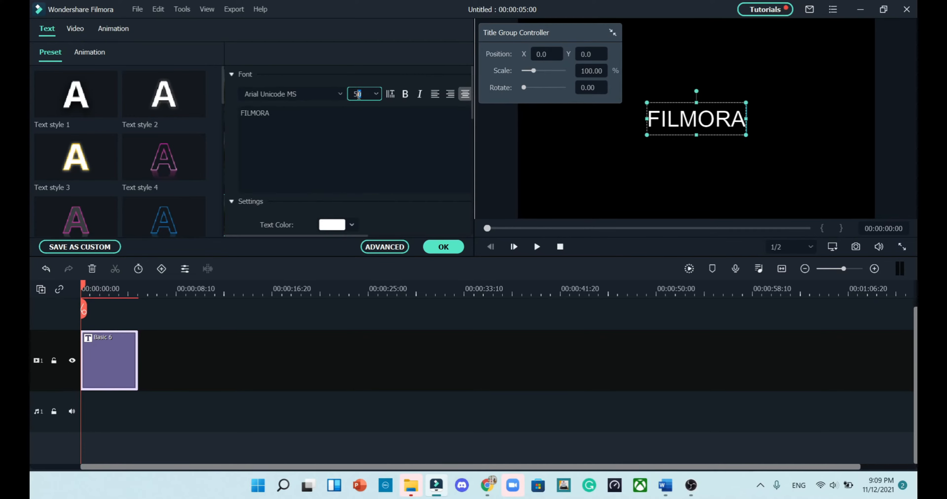
pyautogui.press('Return')
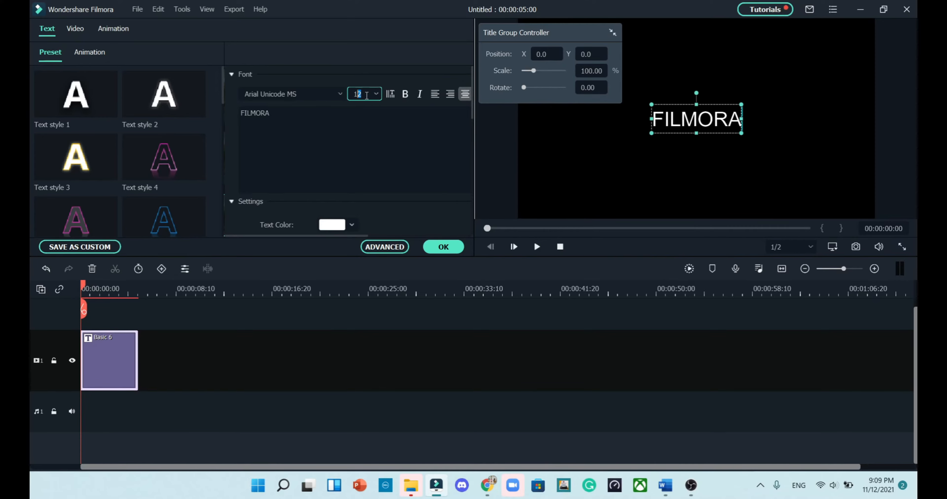
pyautogui.write('150')
pyautogui.press('Return')
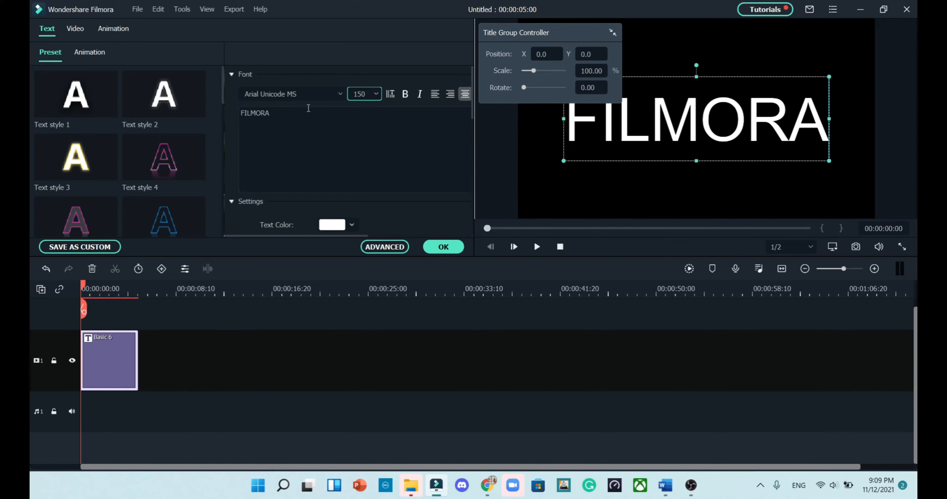
pyautogui.click(319, 94)
pyautogui.write('EXT')
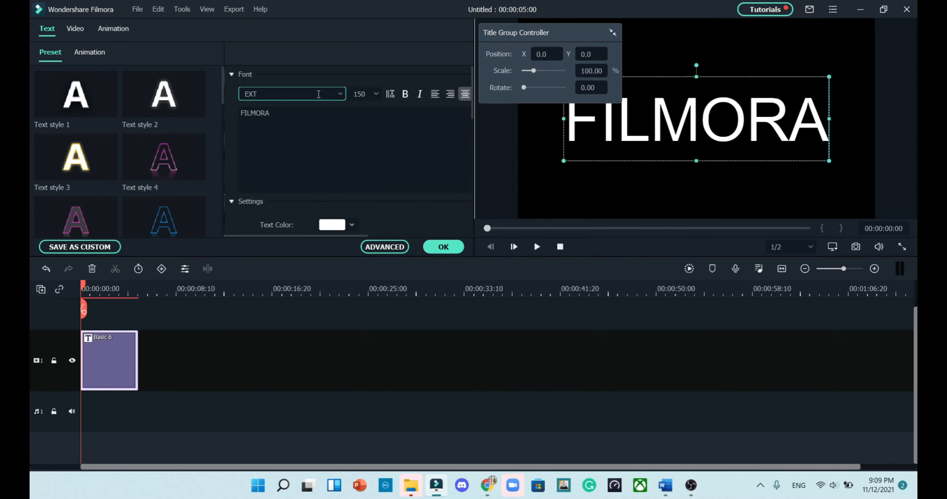
pyautogui.click(322, 48)
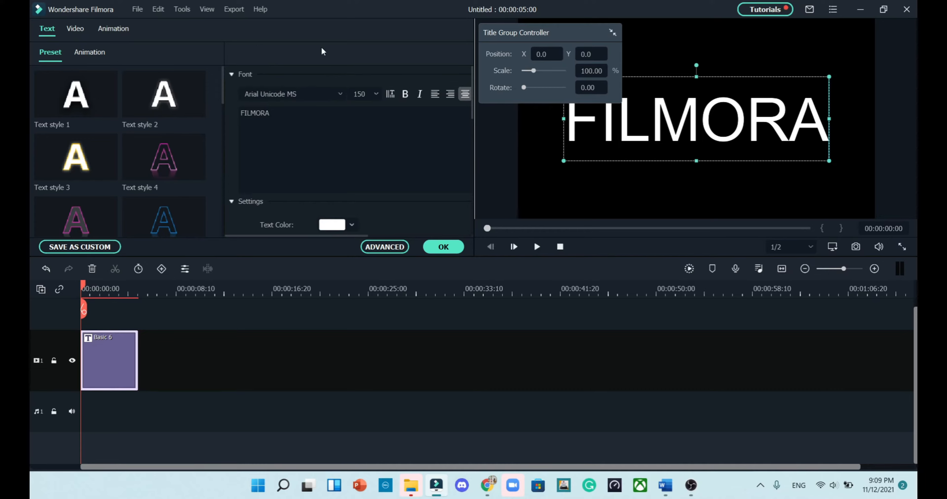
# - Confirm the title edits and stack the F, I, L, M, O, R and A clips on separate tracks above the title, all starting at 0
pyautogui.click(431, 243)
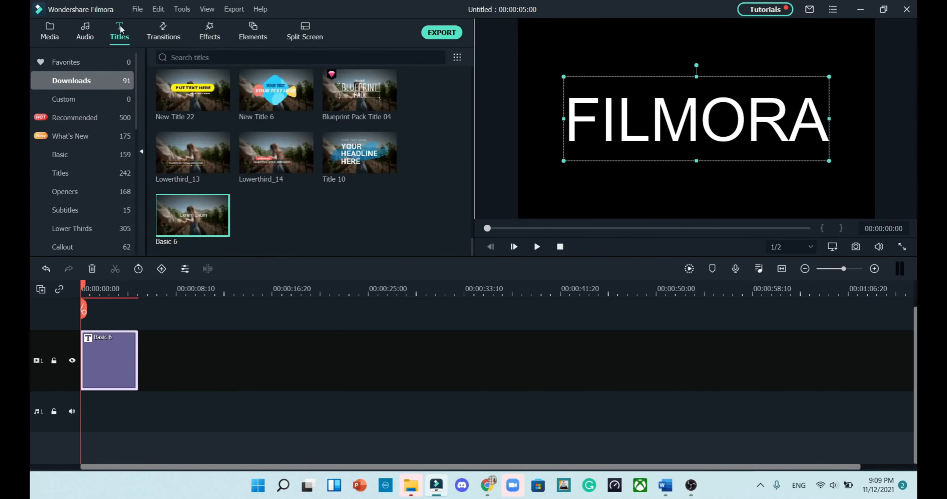
pyautogui.click(43, 34)
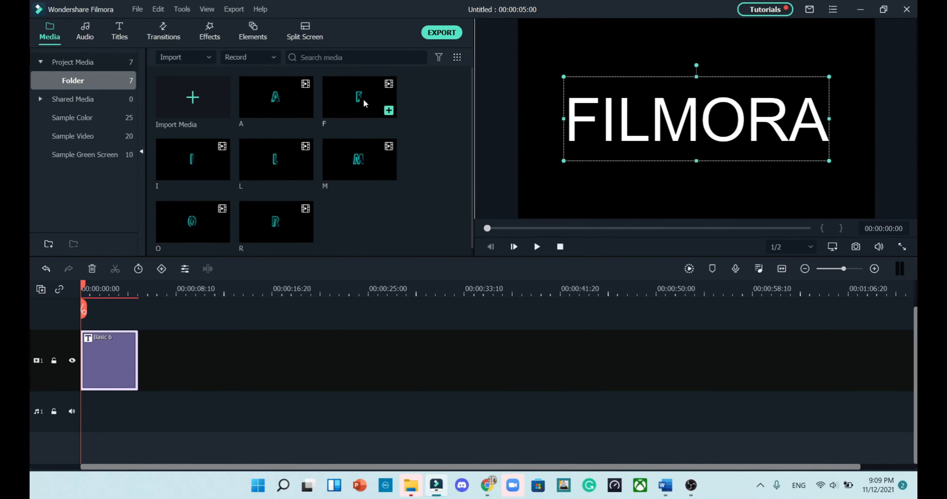
pyautogui.moveTo(359, 96); pyautogui.dragTo(121, 316)
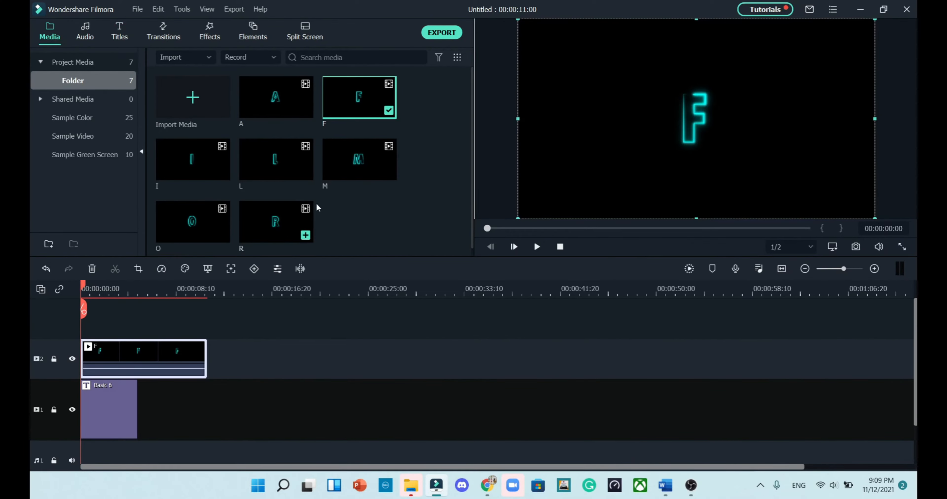
pyautogui.moveTo(164, 174); pyautogui.dragTo(75, 303)
pyautogui.moveTo(282, 158); pyautogui.dragTo(87, 305)
pyautogui.moveTo(359, 159); pyautogui.dragTo(87, 305)
pyautogui.moveTo(192, 222); pyautogui.dragTo(87, 305)
pyautogui.moveTo(274, 200); pyautogui.dragTo(79, 312)
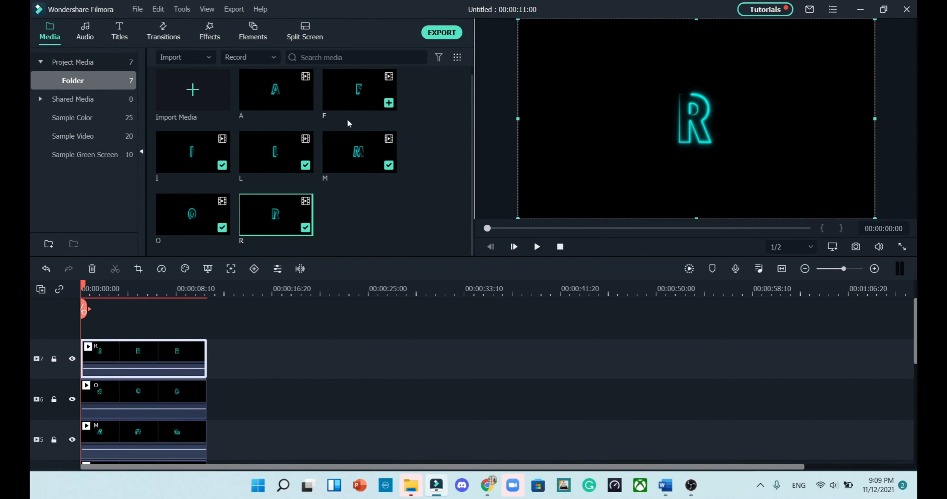
pyautogui.moveTo(303, 102); pyautogui.dragTo(80, 320)
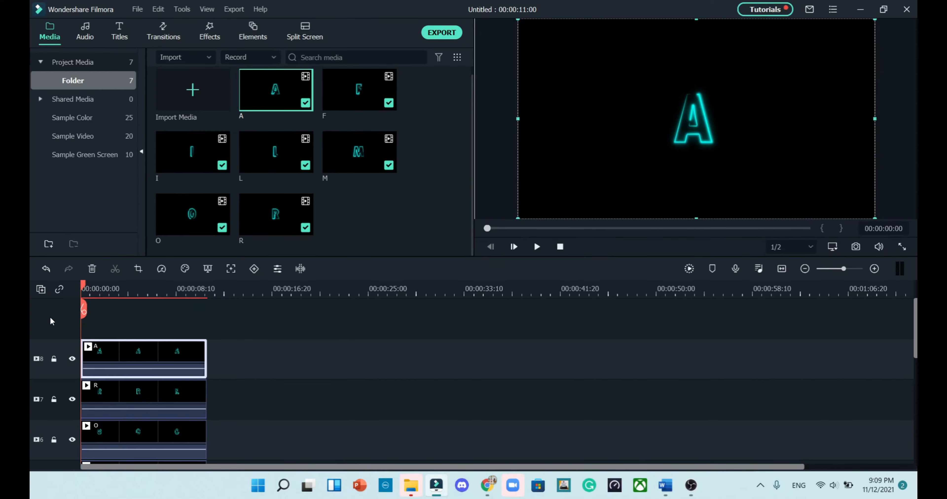
# - Set the timeline's track height to Small
pyautogui.rightClick(49, 316)
pyautogui.click(31, 320)
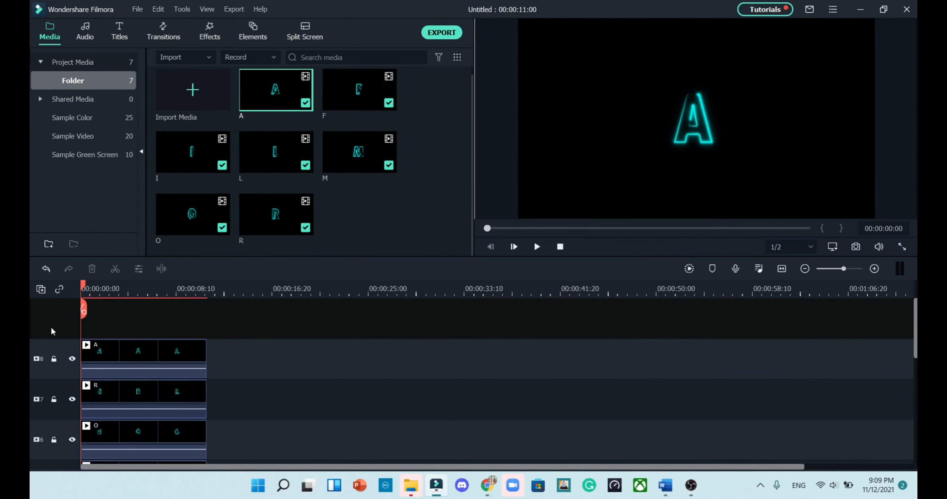
pyautogui.rightClick(44, 312)
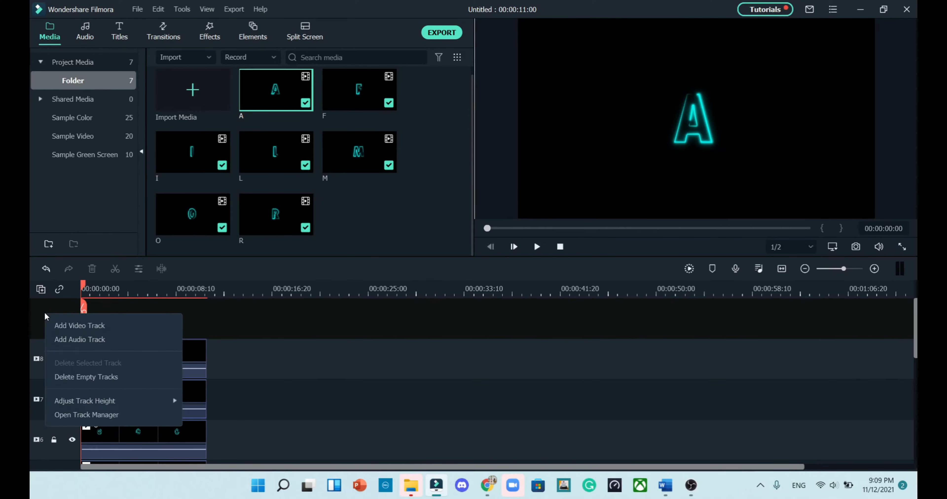
pyautogui.moveTo(147, 401)
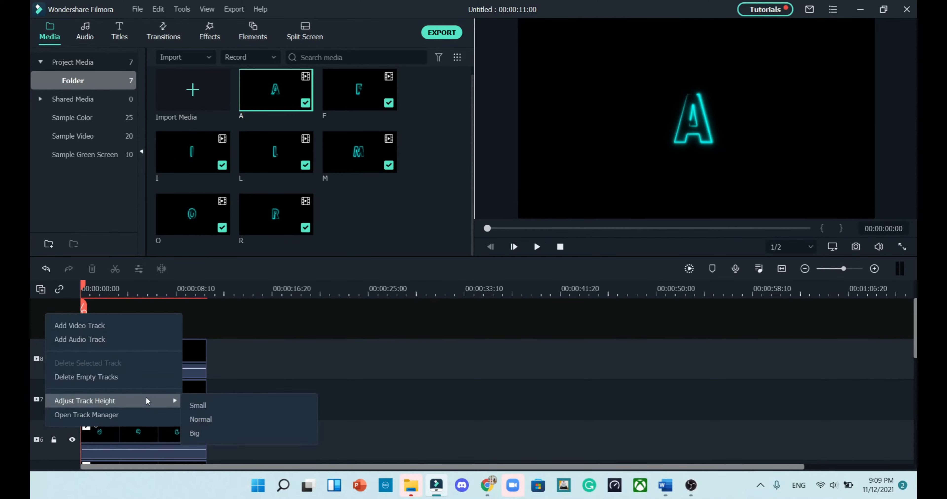
pyautogui.click(199, 406)
# - Extend the Basic 6 title clip on video track 1 to end together with the letter clips
pyautogui.scroll(-4, 208, 370)
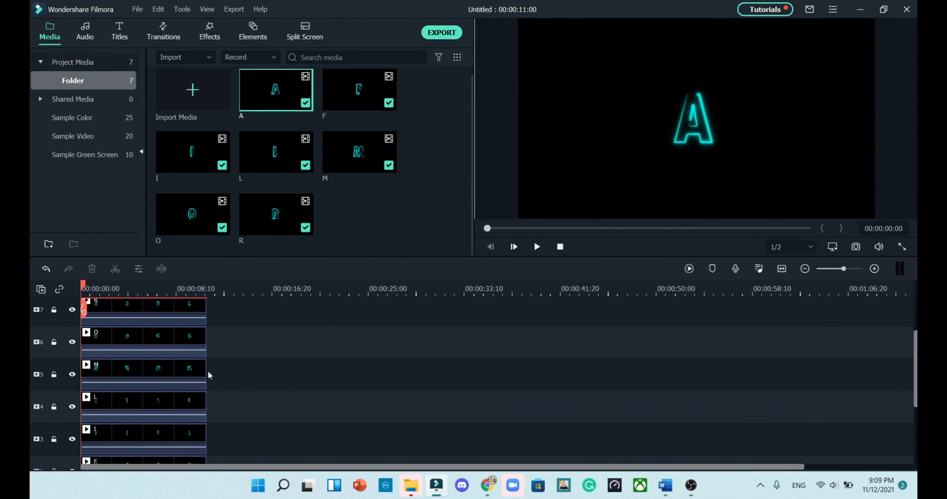
pyautogui.click(113, 428)
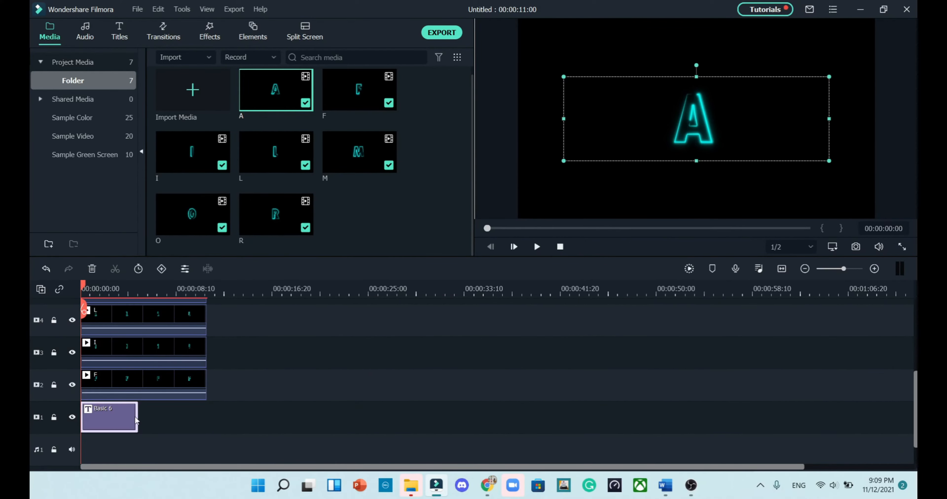
pyautogui.moveTo(137, 417); pyautogui.dragTo(205, 412)
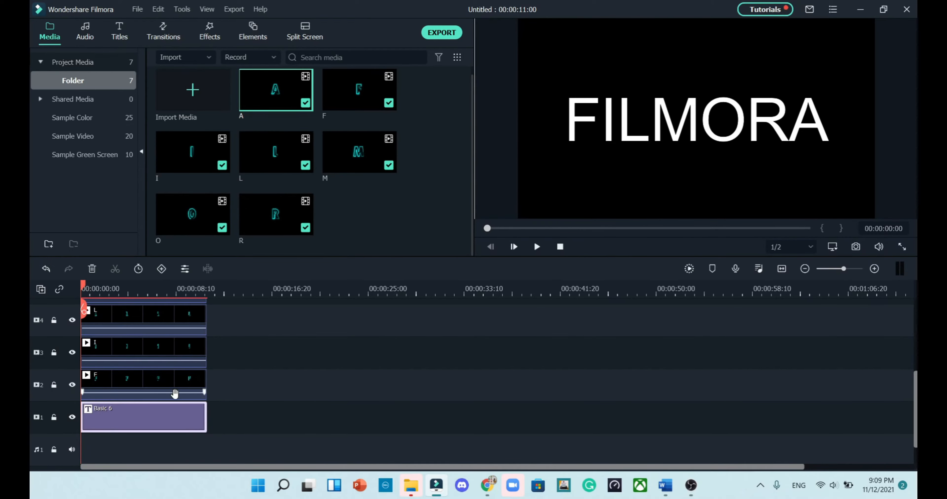
# - Hide the video tracks holding the A, R, O, M and L clips
pyautogui.scroll(3, 175, 394)
pyautogui.scroll(2, 152, 406)
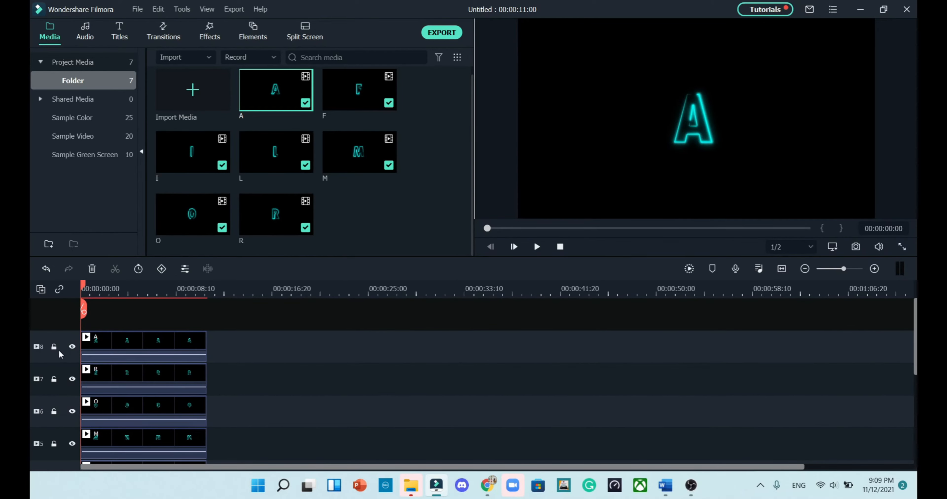
pyautogui.click(72, 347)
pyautogui.click(72, 380)
pyautogui.click(72, 411)
pyautogui.scroll(-1, 72, 413)
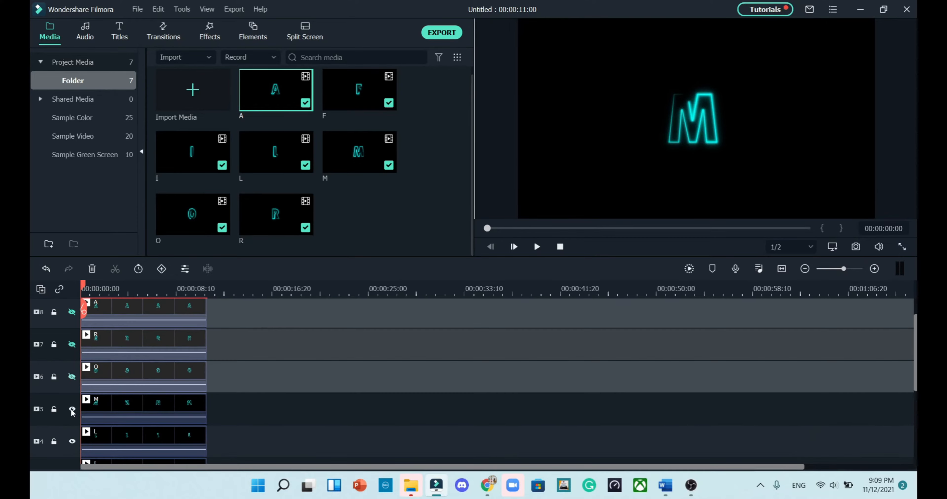
pyautogui.click(73, 408)
pyautogui.scroll(-1, 88, 382)
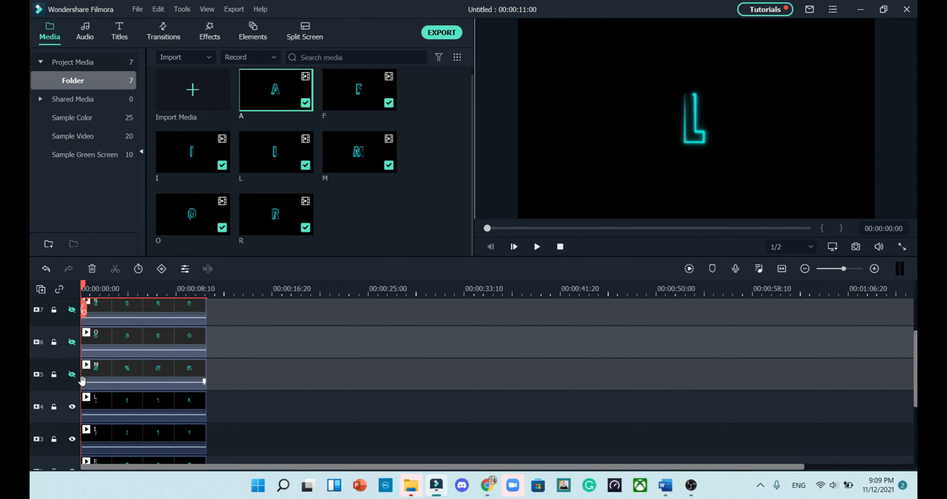
pyautogui.click(72, 407)
pyautogui.scroll(-1, 75, 407)
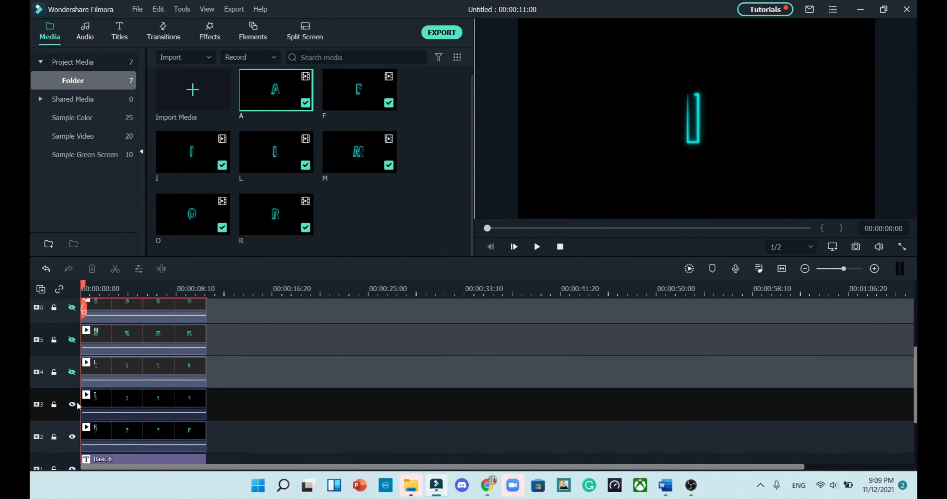
# - Set the F clip's blending mode to Screen and copy its effect
pyautogui.click(93, 431)
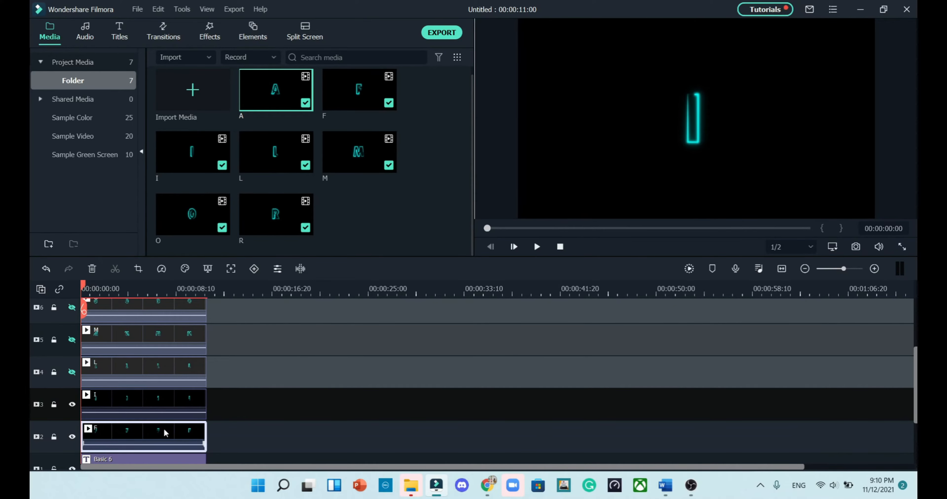
pyautogui.rightClick(134, 430)
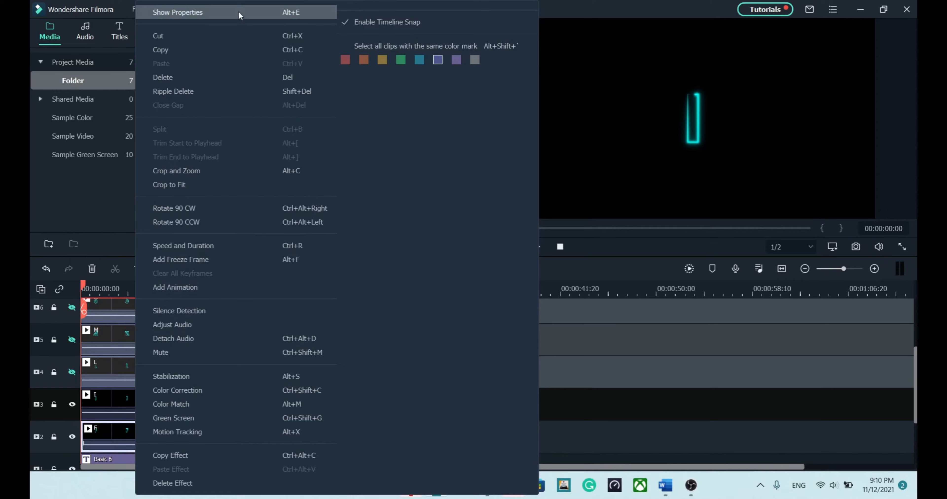
pyautogui.click(206, 14)
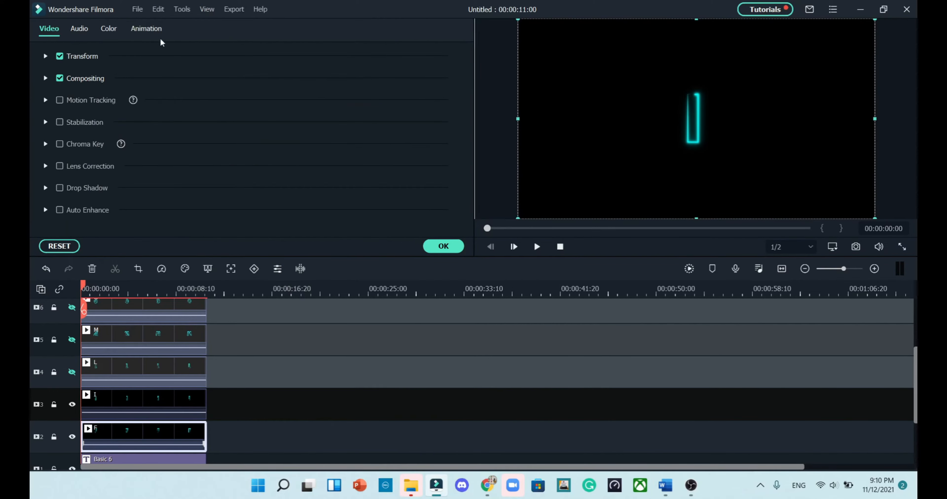
pyautogui.click(45, 78)
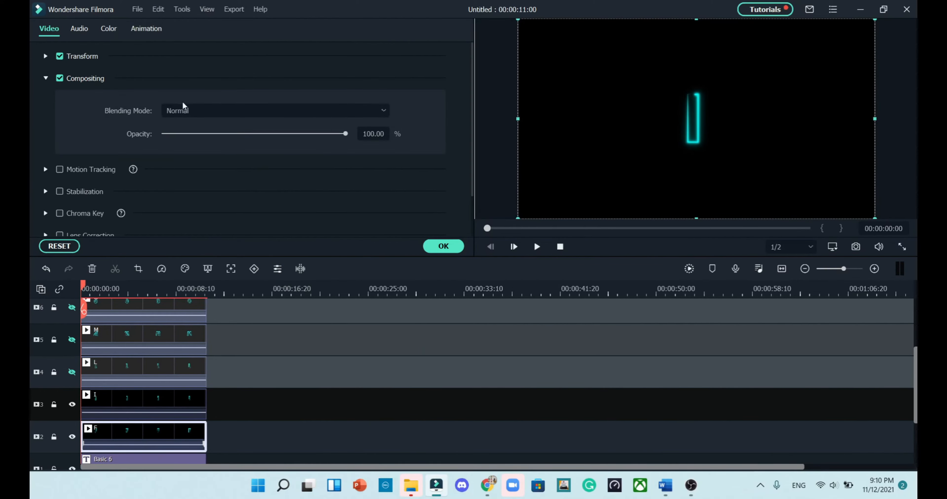
pyautogui.click(225, 110)
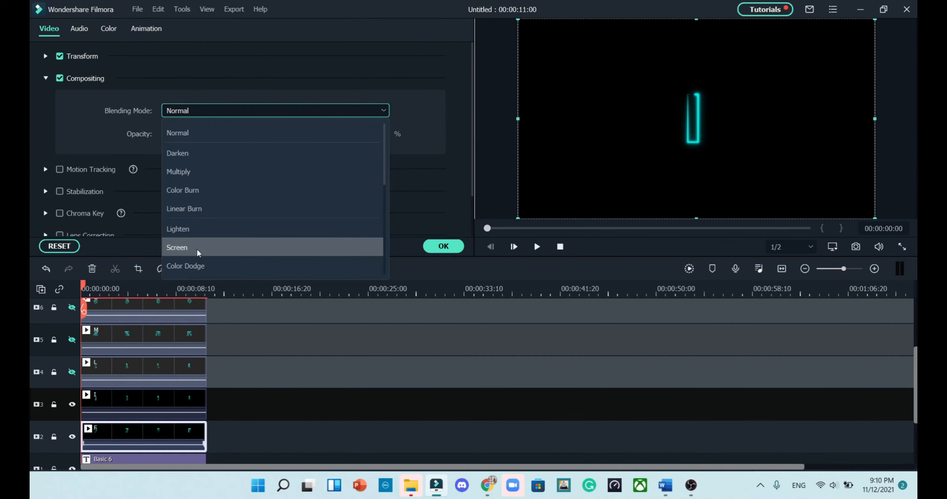
pyautogui.click(196, 248)
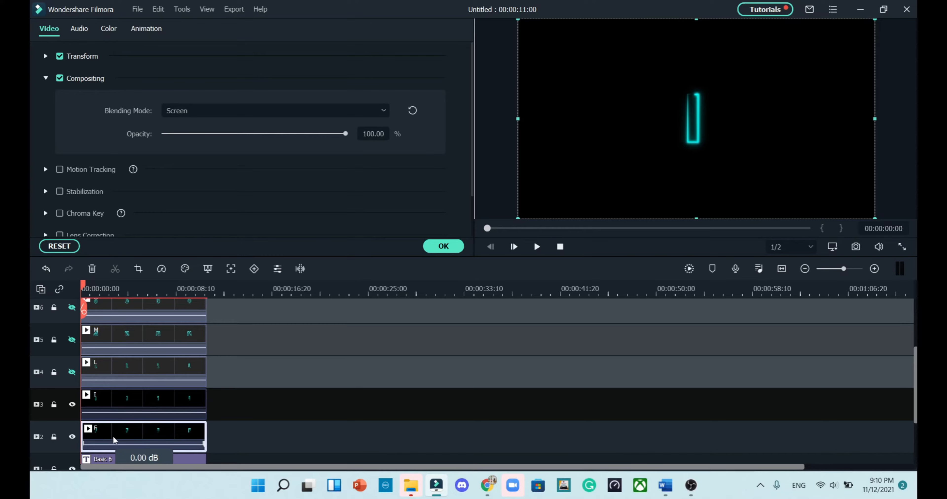
pyautogui.rightClick(117, 431)
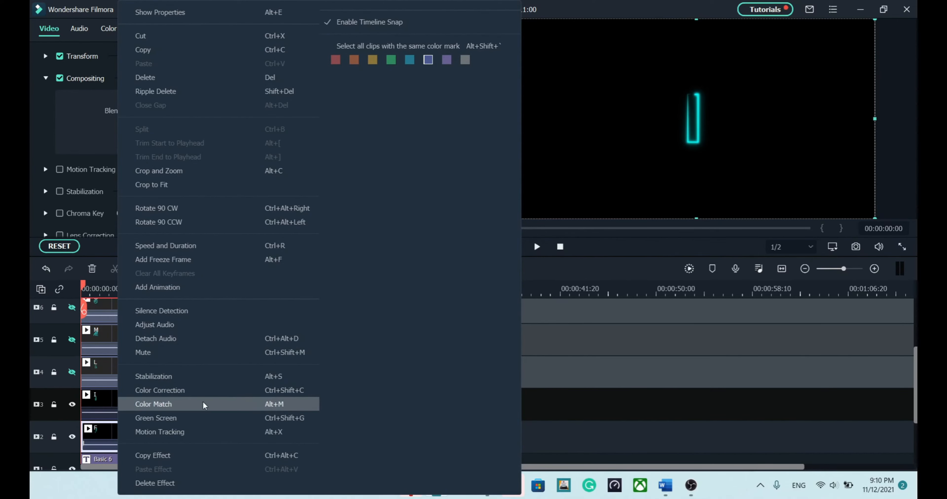
pyautogui.click(144, 457)
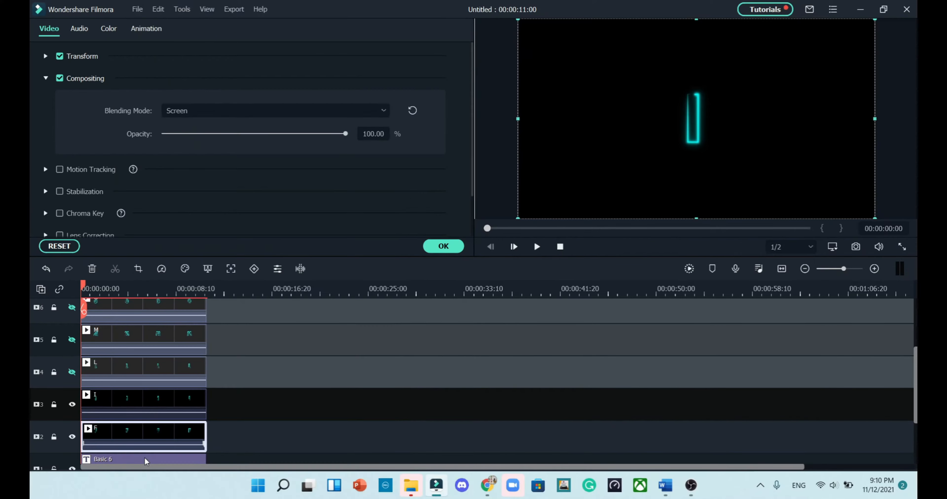
# - Show the hidden video tracks holding the L, M, O, R and A clips
pyautogui.click(72, 372)
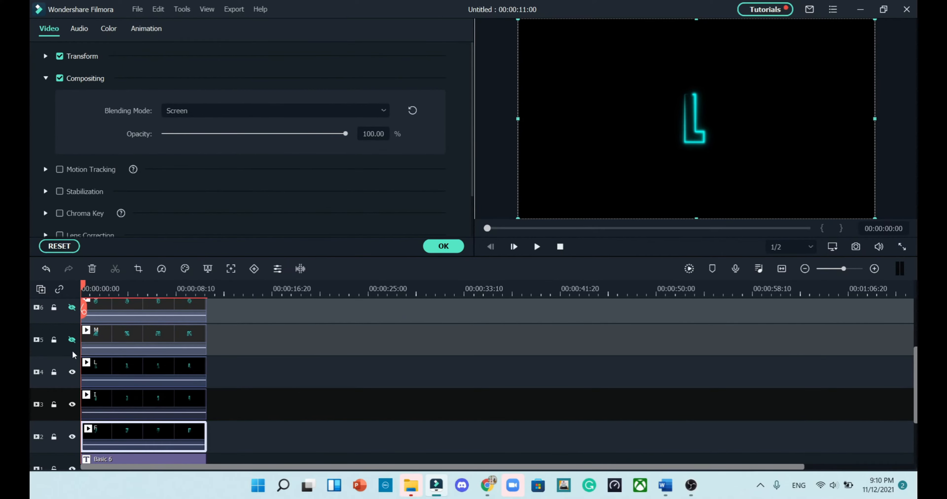
pyautogui.click(71, 350)
pyautogui.scroll(1, 69, 368)
pyautogui.click(72, 375)
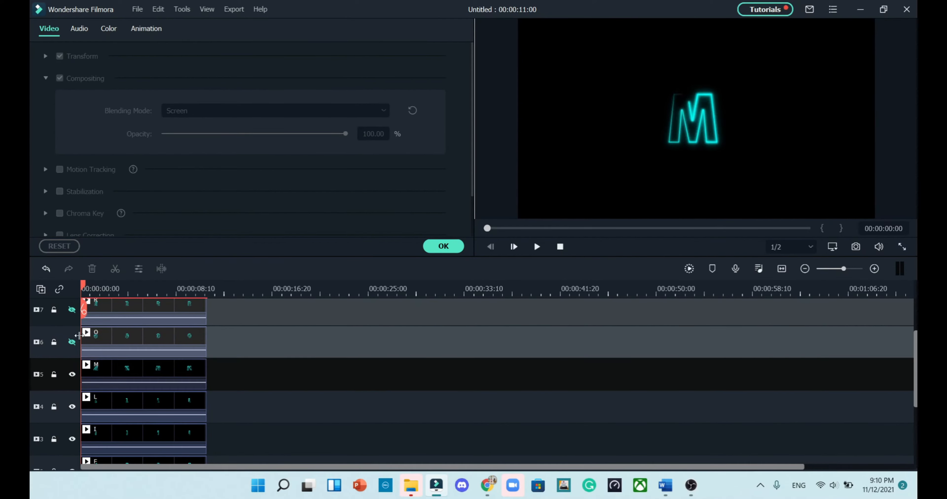
pyautogui.click(72, 342)
pyautogui.click(72, 310)
pyautogui.scroll(1, 70, 325)
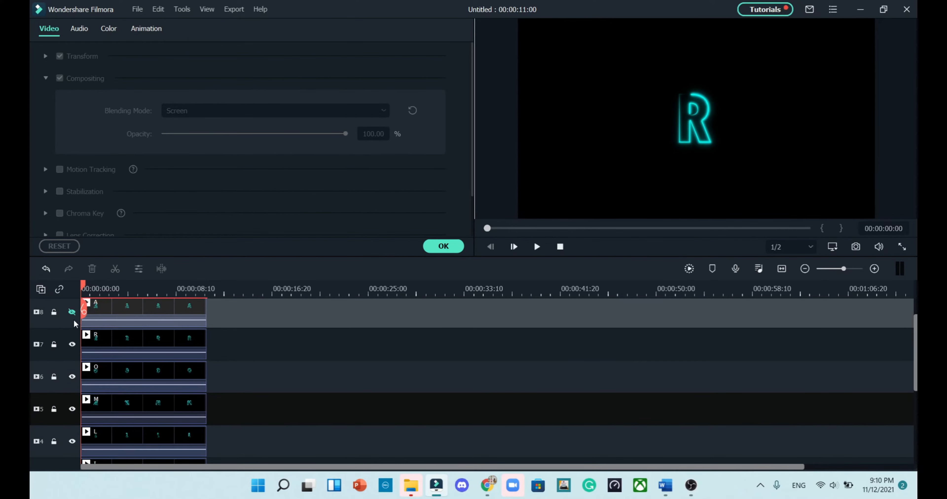
pyautogui.scroll(1, 74, 320)
pyautogui.click(72, 344)
# - Select the A, R, O, M, L and I clips together and paste the F clip's effect onto them
pyautogui.moveTo(240, 315); pyautogui.dragTo(140, 393)
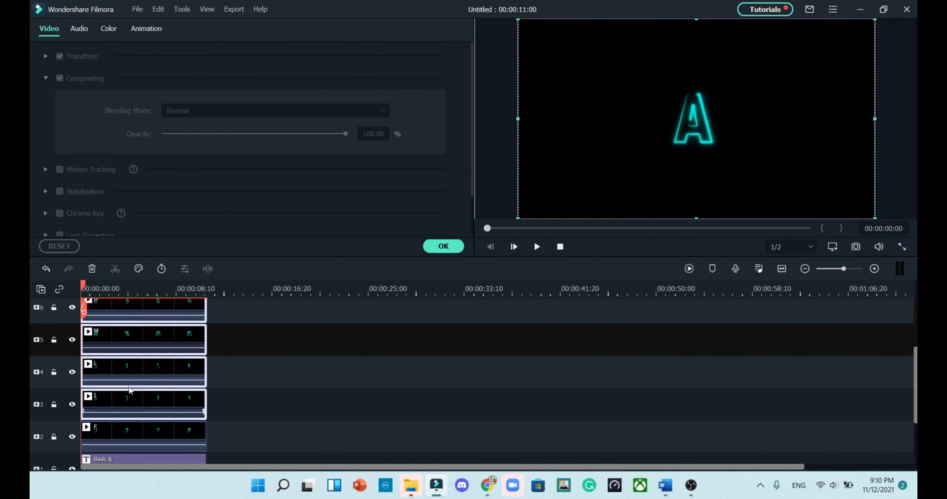
pyautogui.rightClick(131, 366)
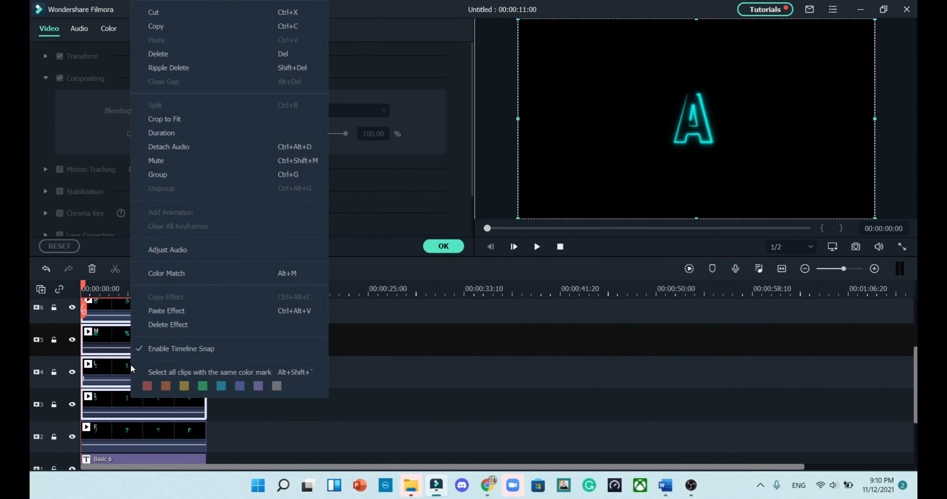
pyautogui.click(151, 310)
pyautogui.click(443, 246)
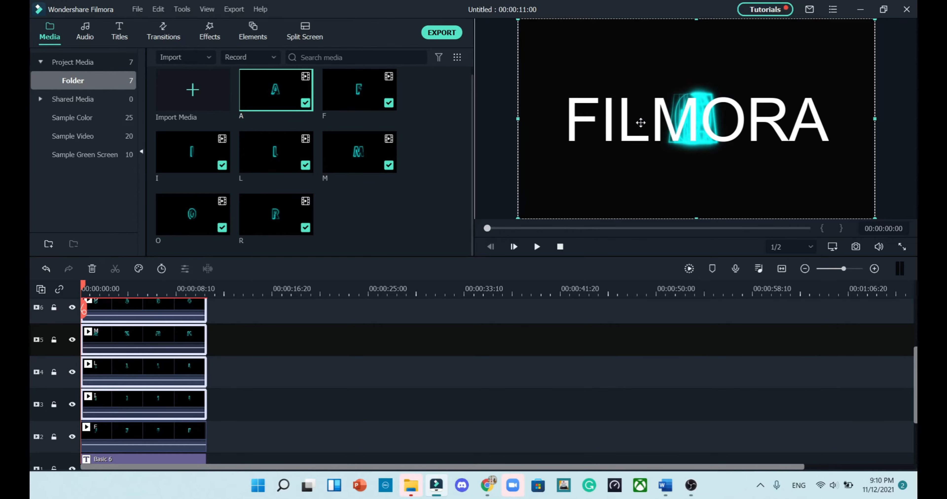
# - Hide the video tracks holding the I, L, M, O, A and R clips, keeping only F and the title visible
pyautogui.click(113, 430)
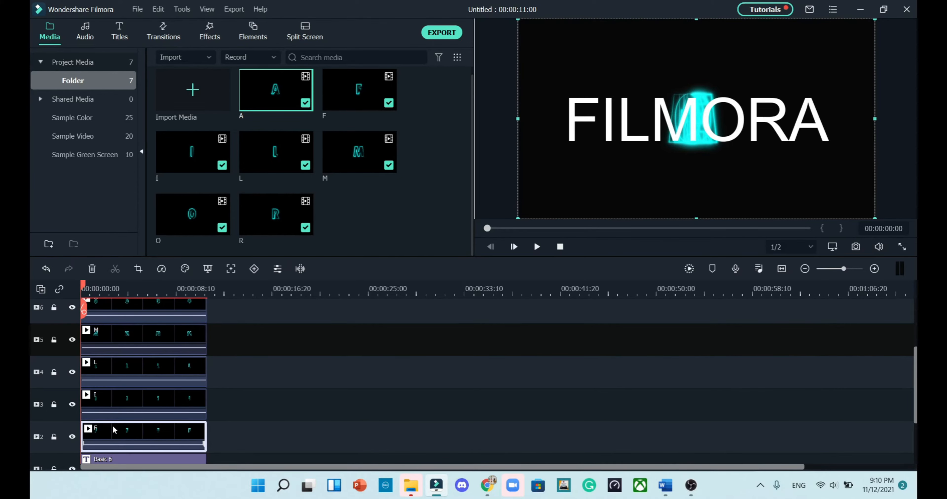
pyautogui.click(72, 404)
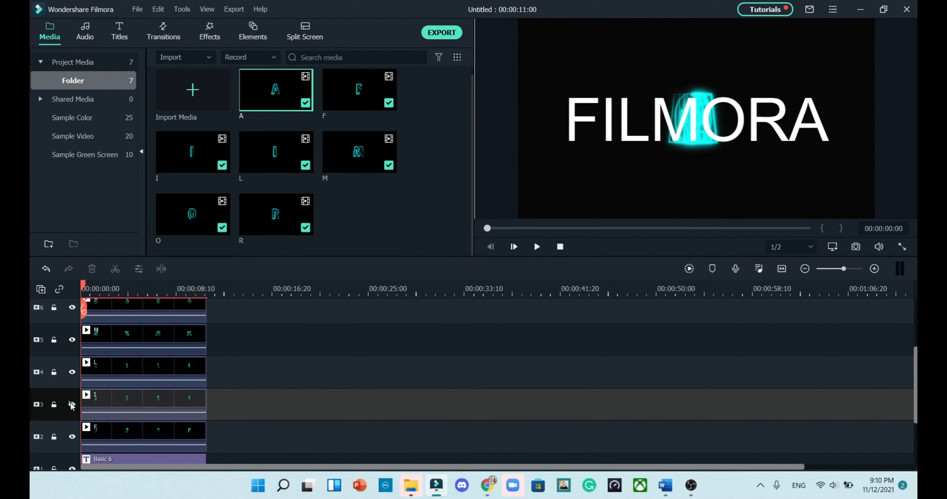
pyautogui.click(72, 372)
pyautogui.scroll(1, 73, 375)
pyautogui.click(72, 357)
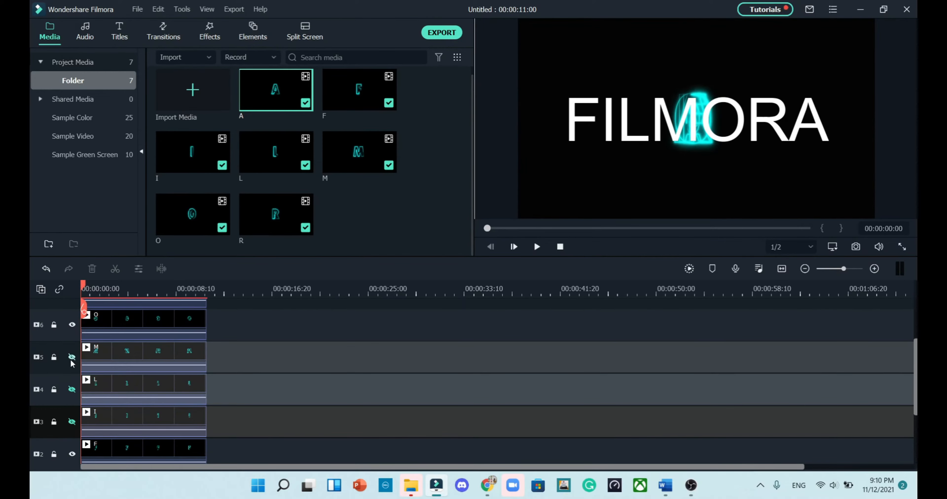
pyautogui.scroll(1, 71, 371)
pyautogui.click(71, 361)
pyautogui.scroll(1, 73, 363)
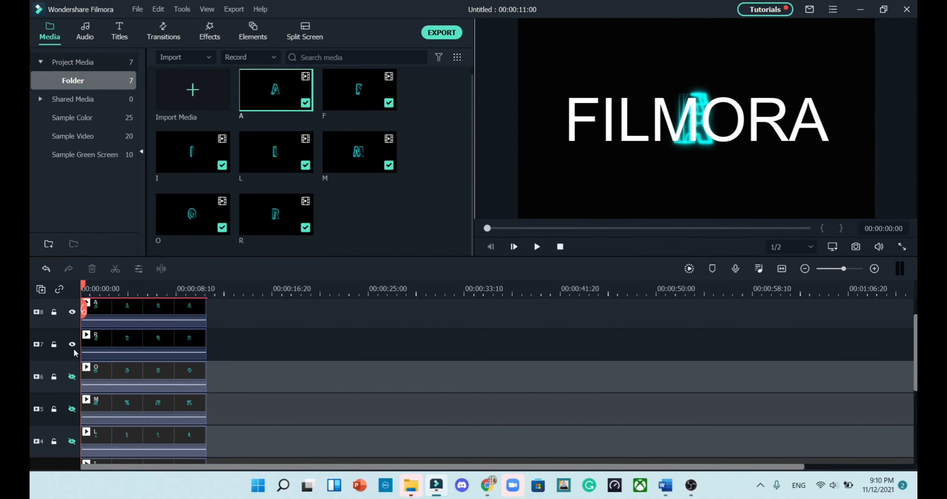
pyautogui.scroll(1, 74, 345)
pyautogui.click(72, 330)
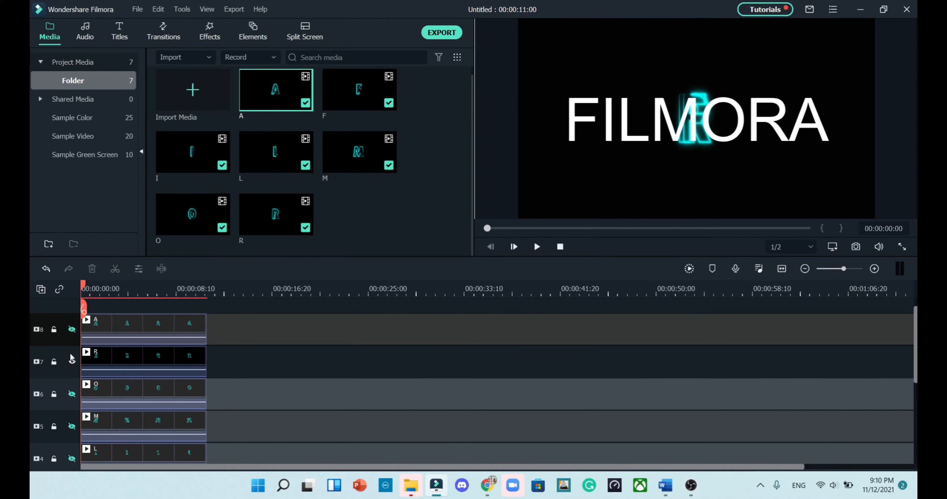
pyautogui.click(71, 362)
# - Shift the F clip's X position so the neon F lies over the title's F
pyautogui.scroll(-4, 73, 367)
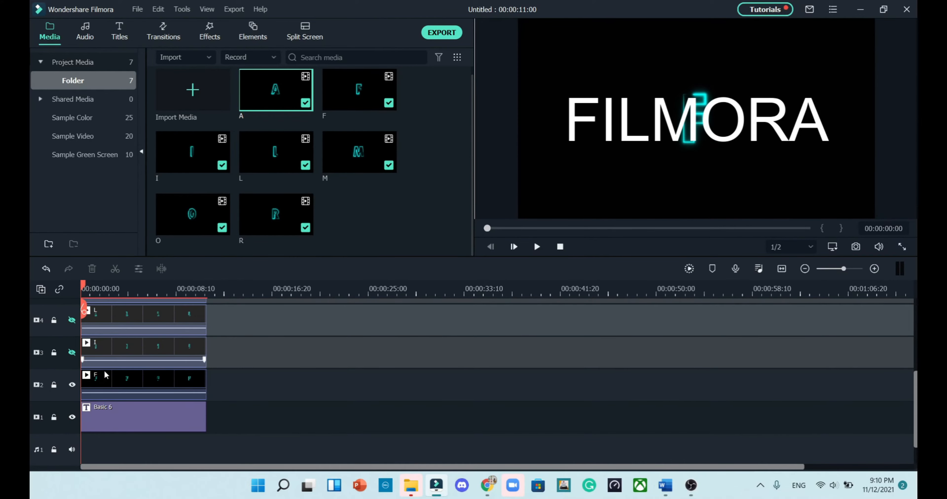
pyautogui.click(115, 379)
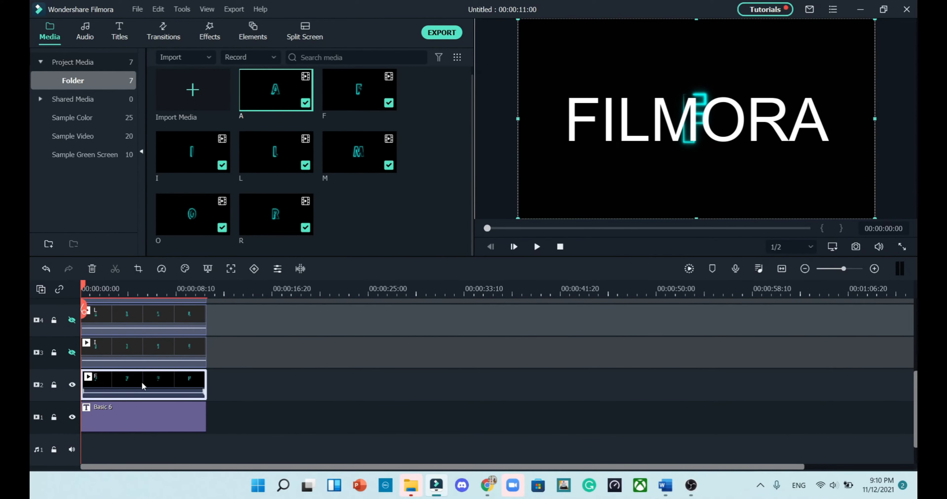
pyautogui.rightClick(149, 380)
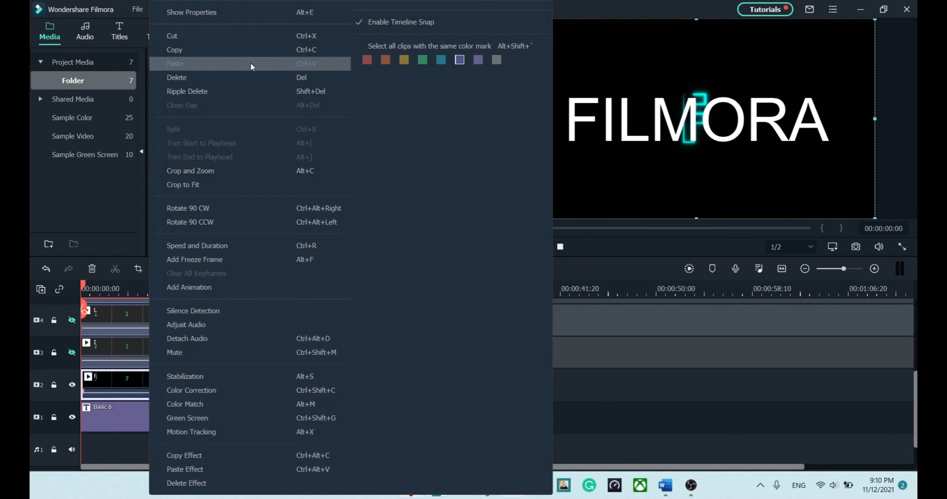
pyautogui.click(197, 18)
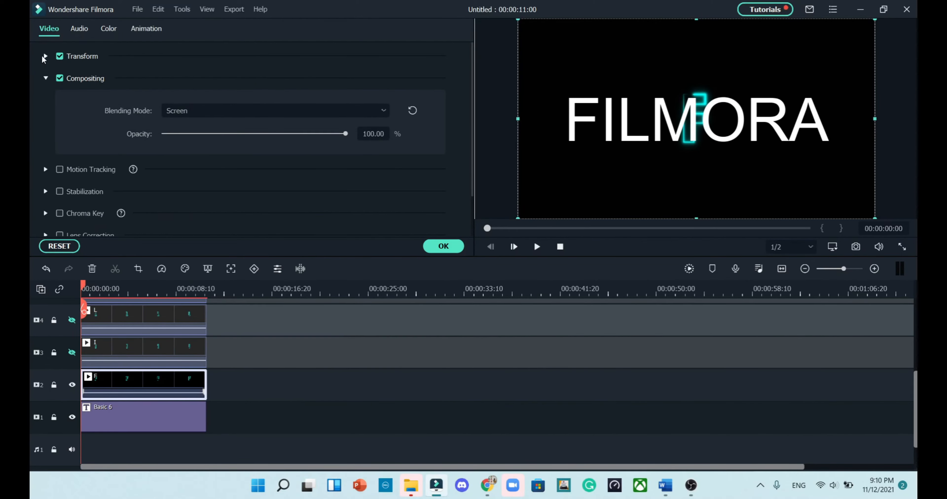
pyautogui.click(46, 56)
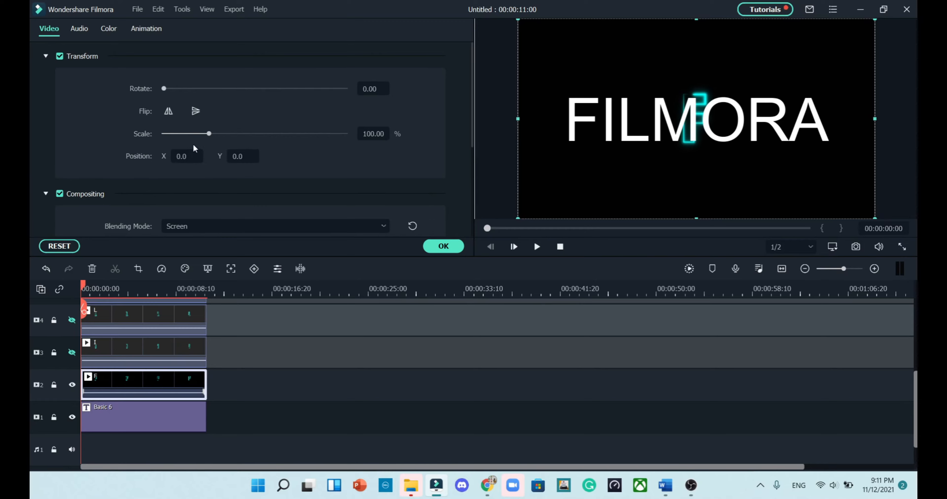
pyautogui.moveTo(187, 157)
pyautogui.mouseDown()
pyautogui.moveTo(57, 156)
pyautogui.moveTo(184, 155)
pyautogui.mouseUp()
# - Show the I clip's track and shift the clip to X position -189.0, over the title's I
pyautogui.click(72, 353)
pyautogui.click(116, 349)
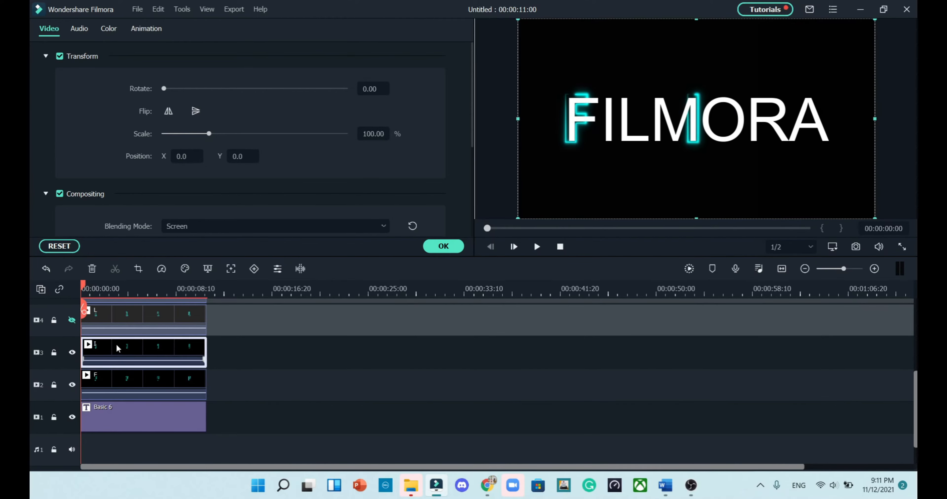
pyautogui.moveTo(187, 157); pyautogui.dragTo(117, 156)
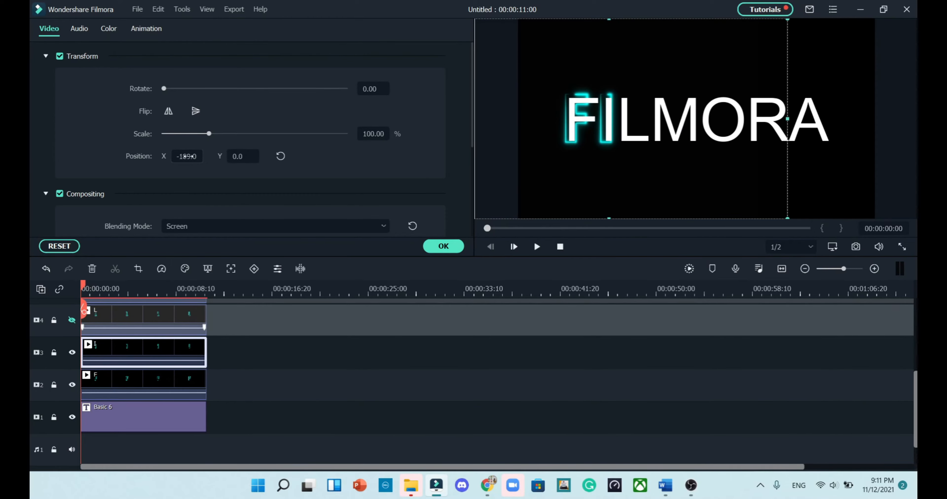
# - Show the L clip's track and shift the clip to X position -134.0, over the title's L
pyautogui.scroll(1, 122, 345)
pyautogui.click(125, 339)
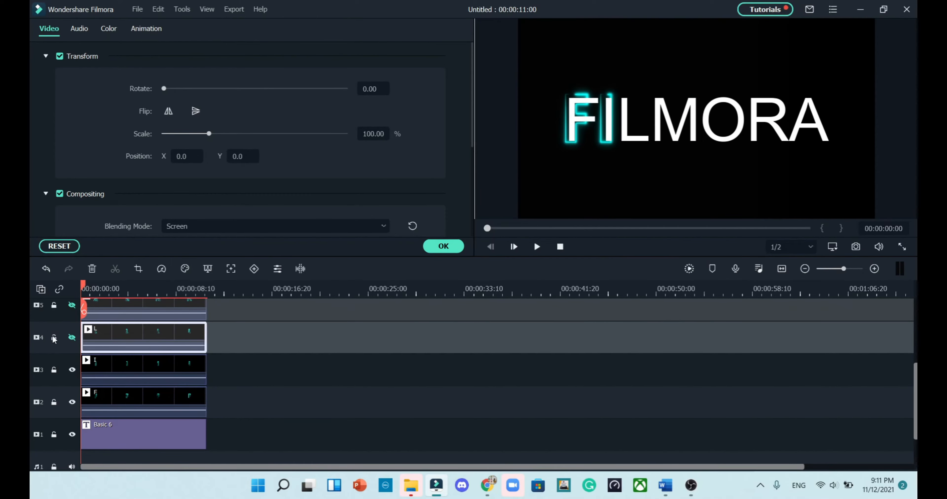
pyautogui.click(72, 338)
pyautogui.moveTo(186, 154)
pyautogui.mouseDown()
pyautogui.moveTo(140, 154)
pyautogui.moveTo(183, 157)
pyautogui.mouseUp()
# - Show the M clip's track and shift the clip to X position -35.0, over the title's M
pyautogui.scroll(2, 212, 321)
pyautogui.click(72, 357)
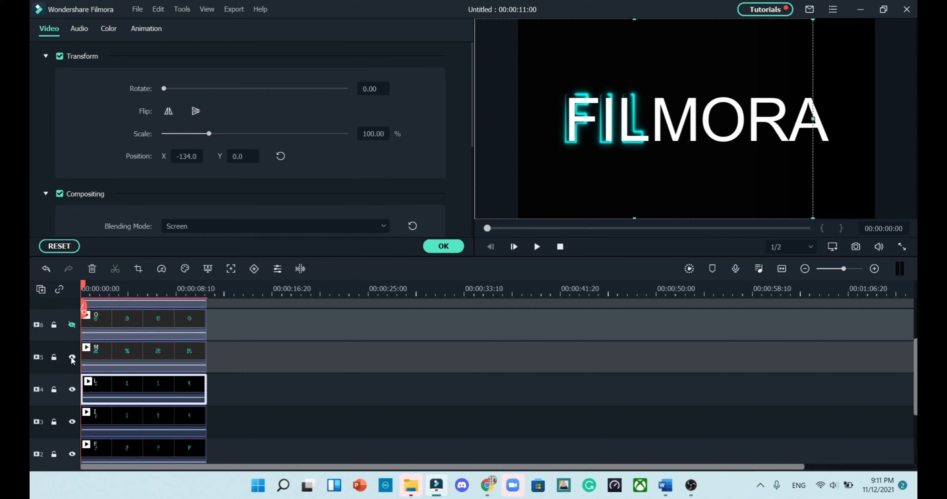
pyautogui.click(141, 361)
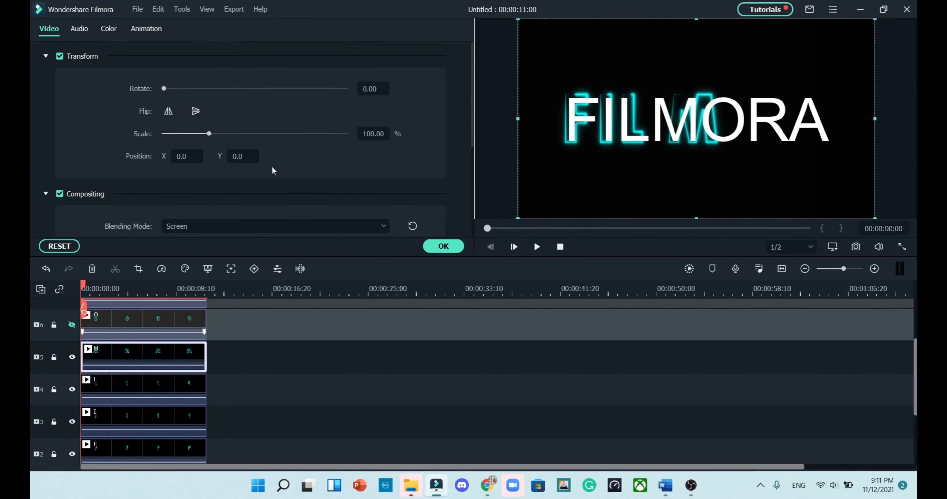
pyautogui.moveTo(194, 156)
pyautogui.mouseDown()
pyautogui.moveTo(164, 156)
pyautogui.moveTo(181, 155)
pyautogui.mouseUp()
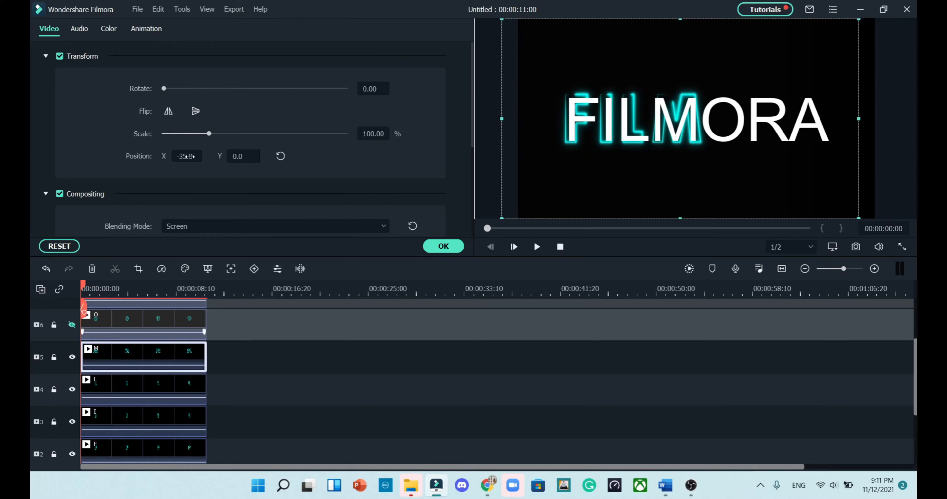
# - Show the O clip's track and shift the clip to X position 62.0, over the title's O
pyautogui.click(72, 326)
pyautogui.scroll(1, 121, 361)
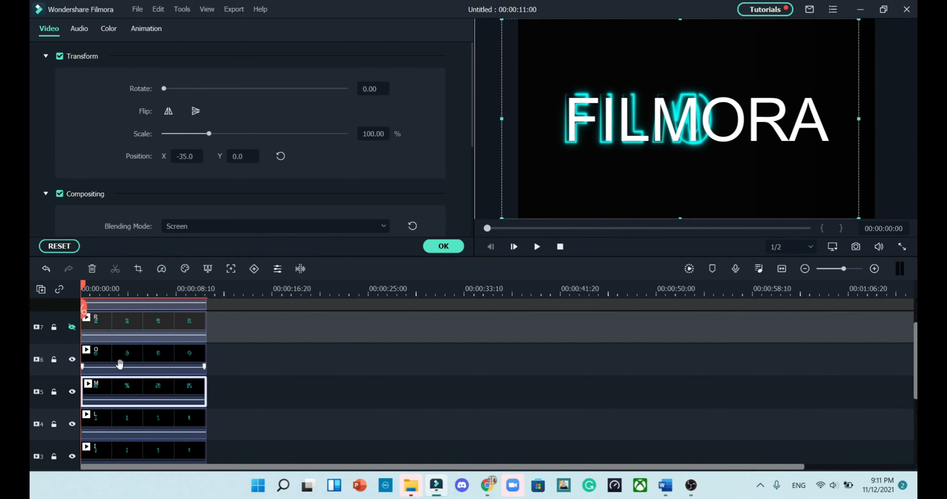
pyautogui.click(123, 359)
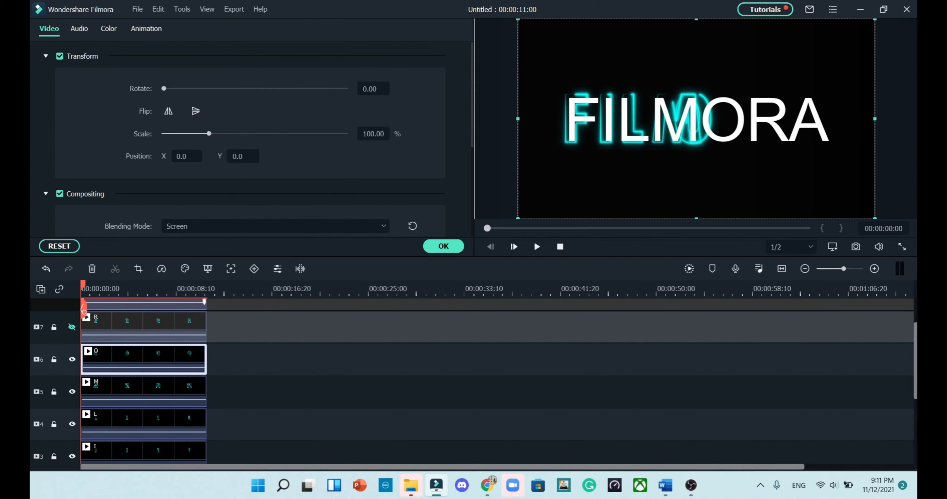
pyautogui.moveTo(691, 121); pyautogui.dragTo(720, 121)
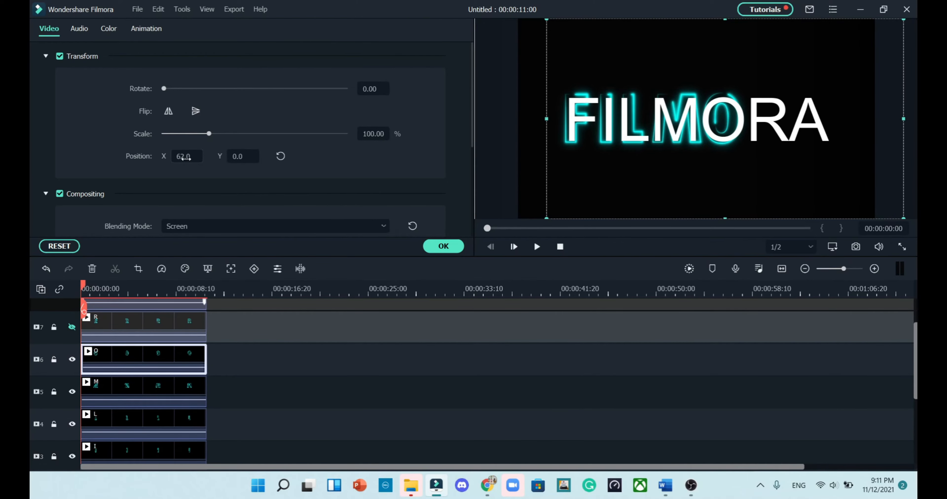
# - Show the R clip's track and shift the clip to X position 144.0, over the title's R
pyautogui.scroll(1, 165, 349)
pyautogui.click(72, 345)
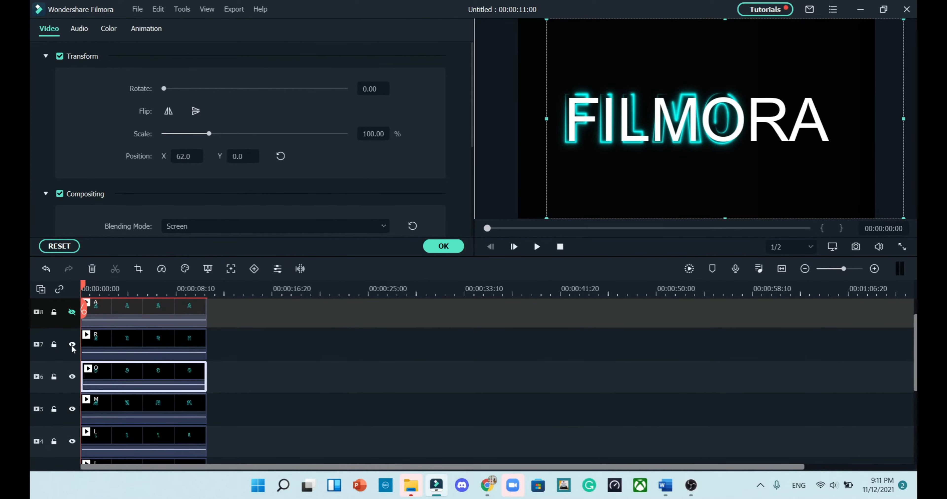
pyautogui.click(108, 339)
pyautogui.moveTo(694, 121); pyautogui.dragTo(762, 121)
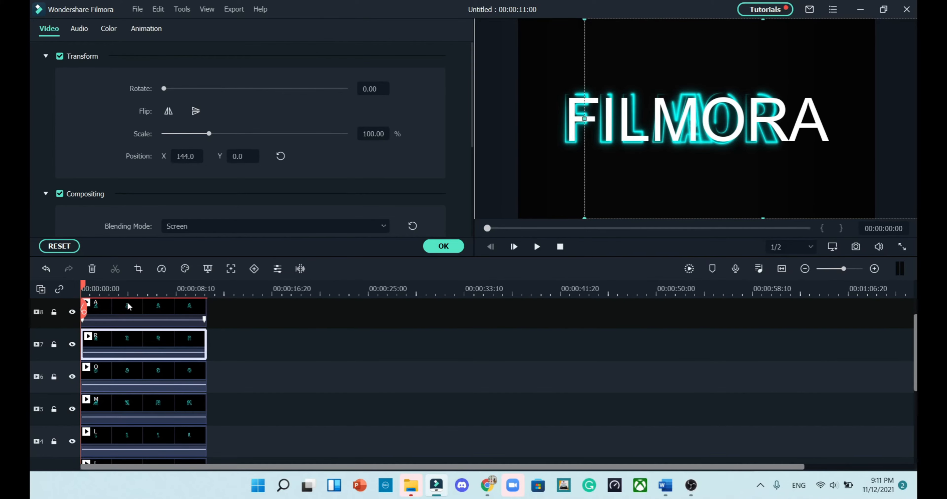
# - Shift the A clip to X position 251.0, over the title's A
pyautogui.click(130, 307)
pyautogui.moveTo(186, 156); pyautogui.dragTo(233, 156)
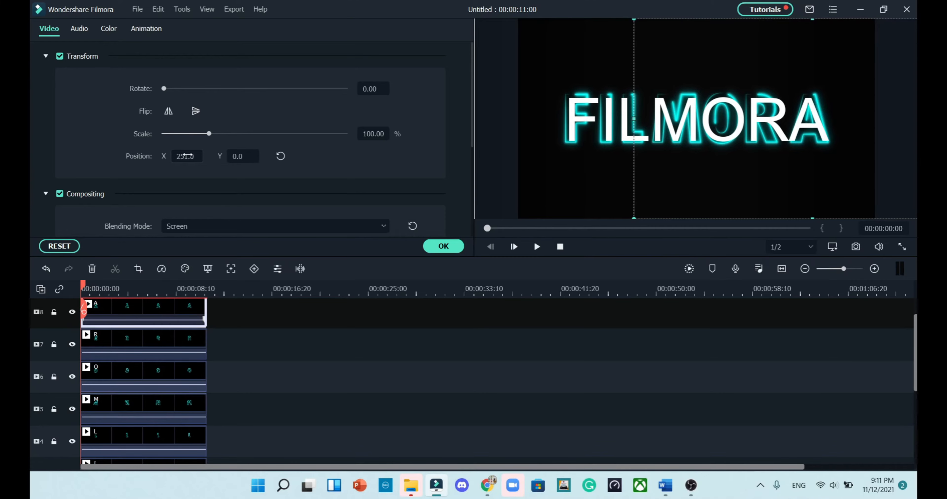
pyautogui.click(299, 368)
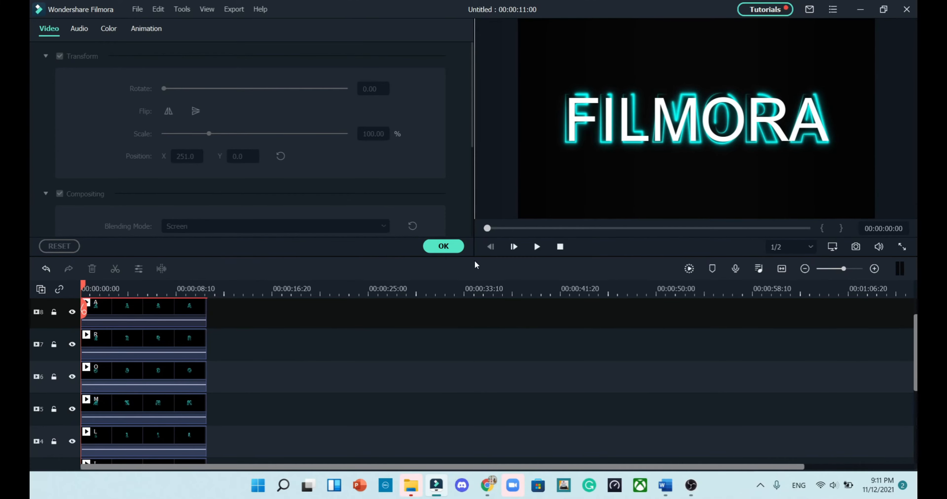
# - Delete the white FILMORA guide title from video track 1 and play back the neon text
pyautogui.scroll(-3, 209, 369)
pyautogui.moveTo(254, 443); pyautogui.dragTo(82, 396)
pyautogui.press('Delete')
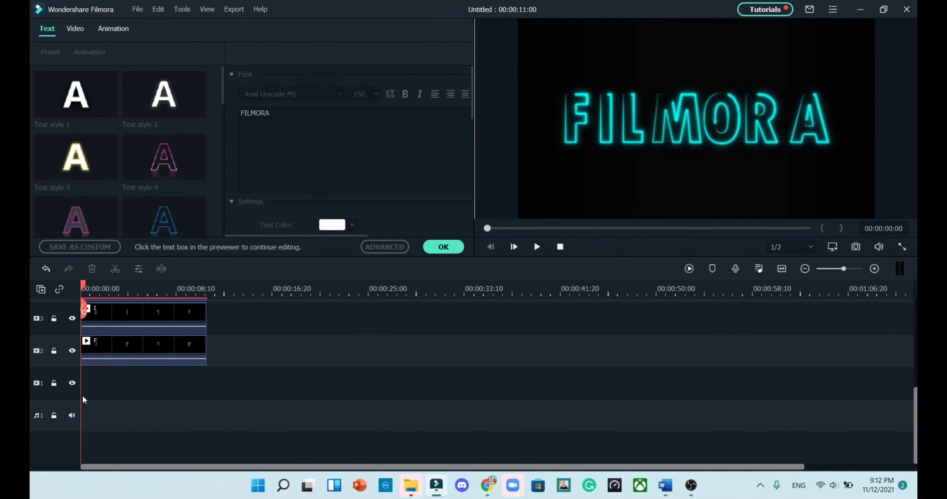
pyautogui.click(534, 247)
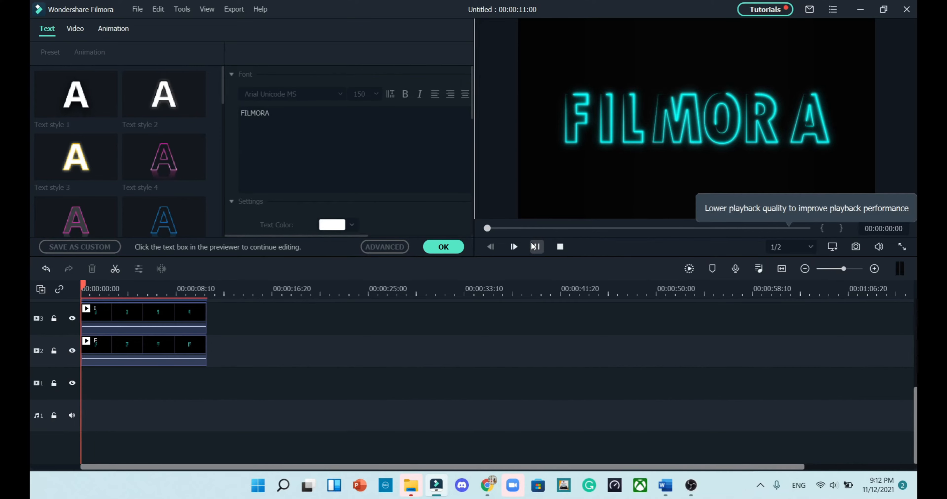
pyautogui.click(443, 246)
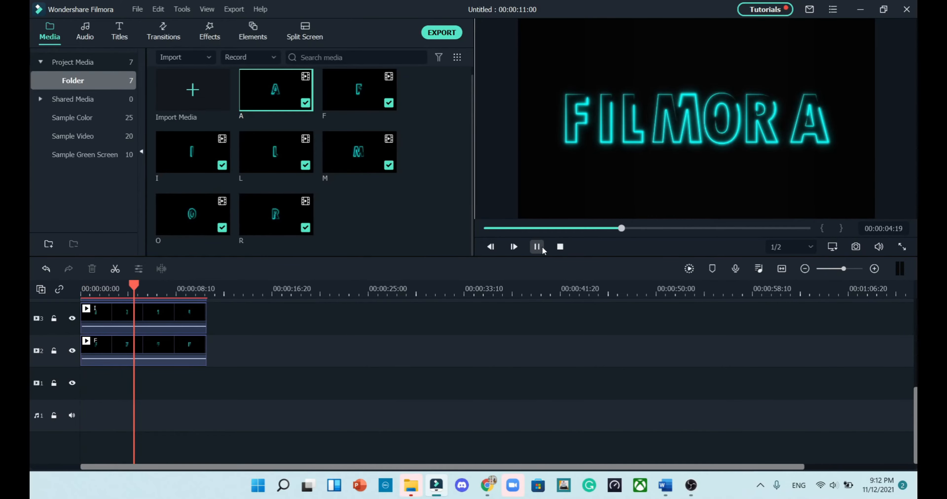
# - Start a local MP4 export and set its save location to the NEON INTRO folder under D:/FCC
pyautogui.click(442, 34)
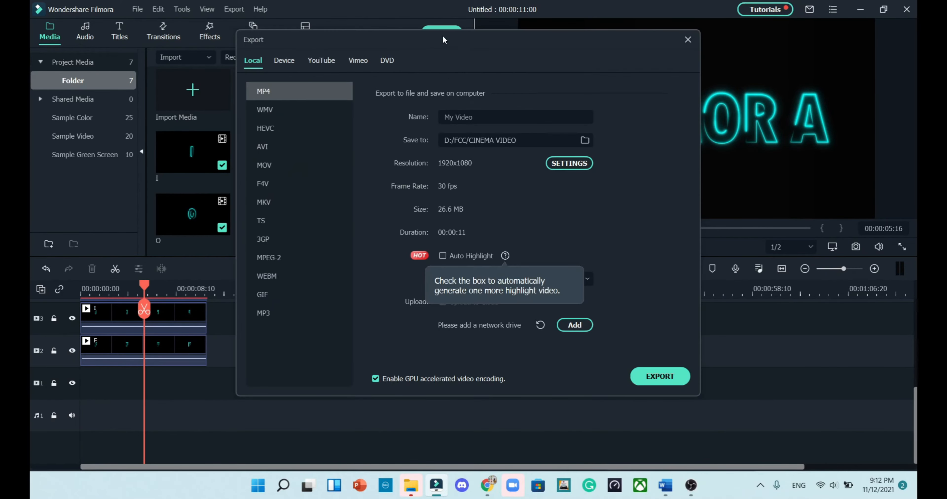
pyautogui.click(584, 141)
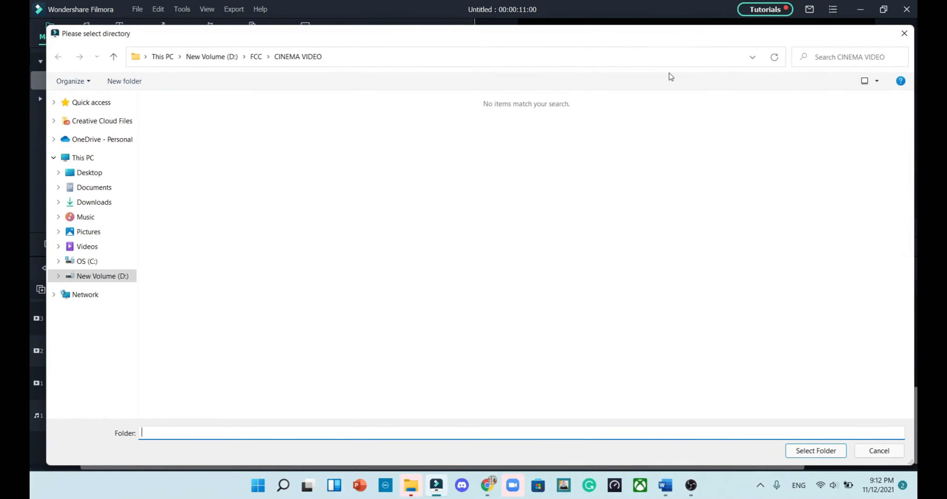
pyautogui.click(259, 58)
pyautogui.doubleClick(318, 132)
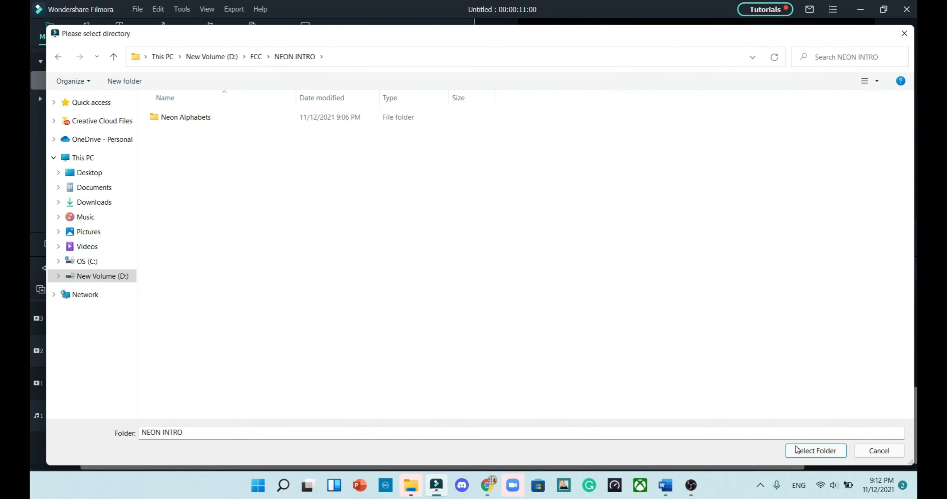
pyautogui.click(805, 450)
# - Name the export TEXT NEON, render it, and dismiss the export dialog when it finishes
pyautogui.click(498, 117)
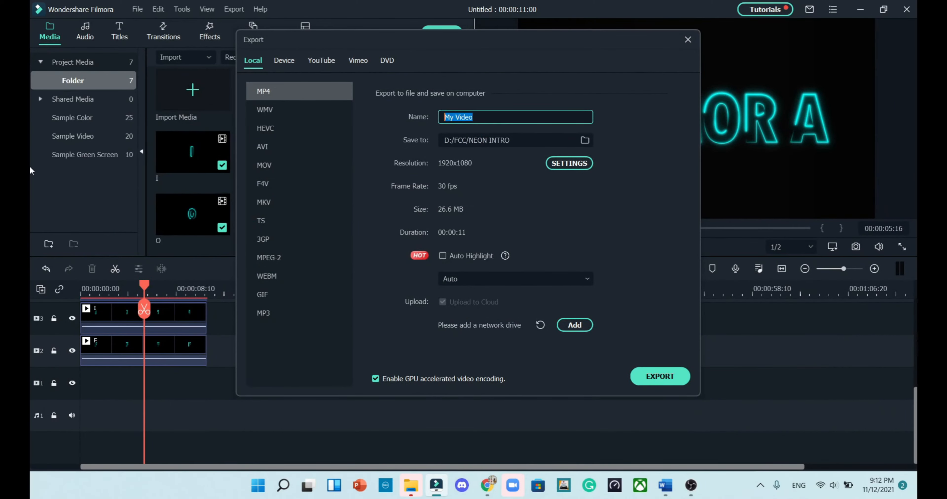
pyautogui.write('TEXT NEON')
pyautogui.click(669, 381)
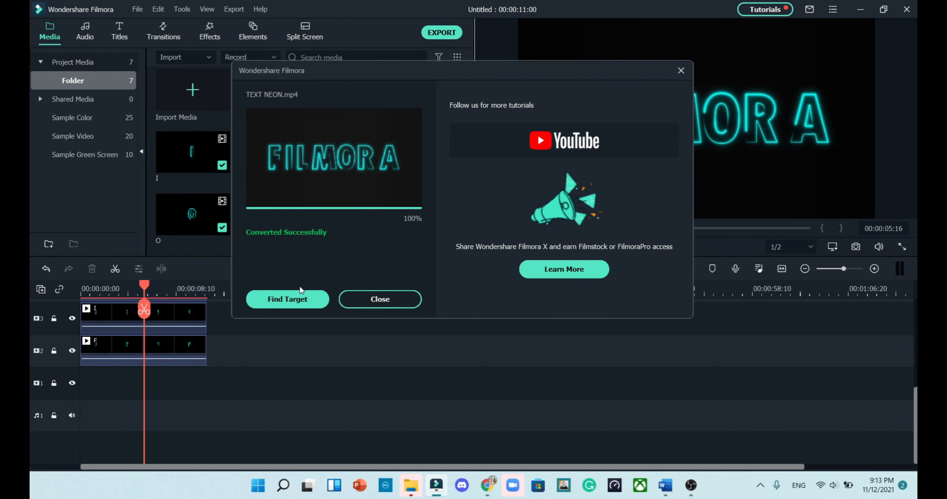
pyautogui.click(411, 304)
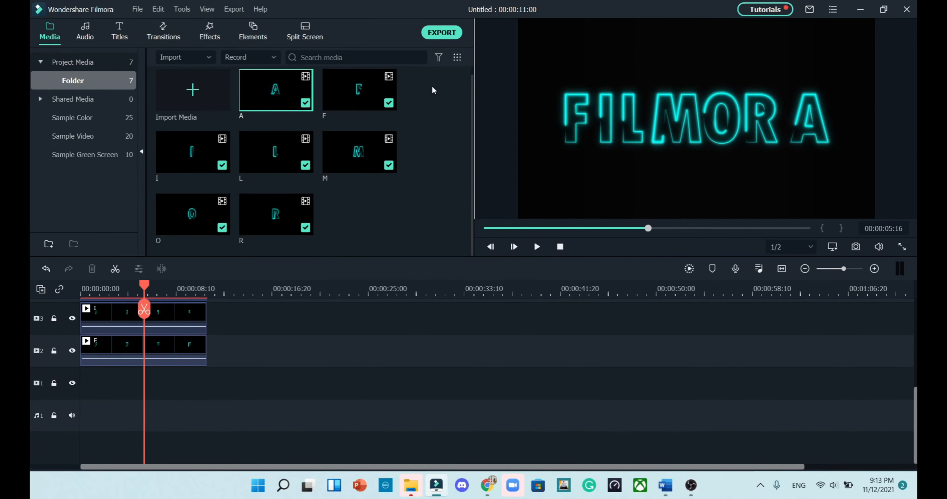
# - Replace all letter clips in the project library with the exported TEXT NEON video and place it at the start of video track 2
pyautogui.press('Delete')
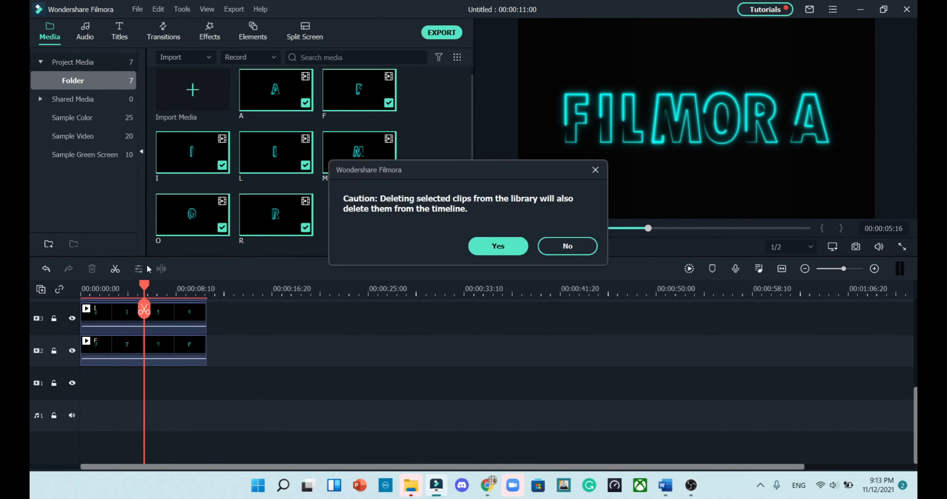
pyautogui.press('Return')
pyautogui.click(315, 156)
pyautogui.click(265, 126)
pyautogui.doubleClick(267, 129)
pyautogui.moveTo(272, 106); pyautogui.dragTo(133, 329)
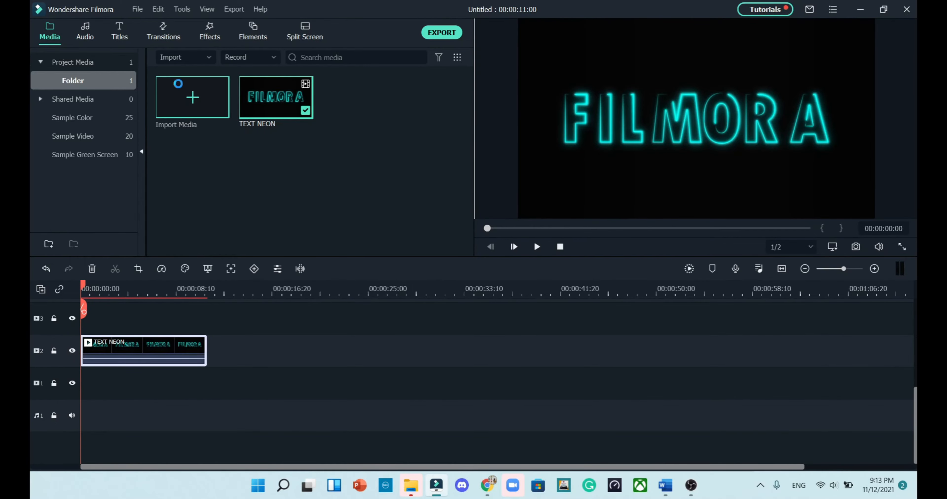
# - Import the BACKGROUND video, place it at the start of video track 1 beneath TEXT NEON, and briefly play the result
pyautogui.click(179, 82)
pyautogui.doubleClick(163, 79)
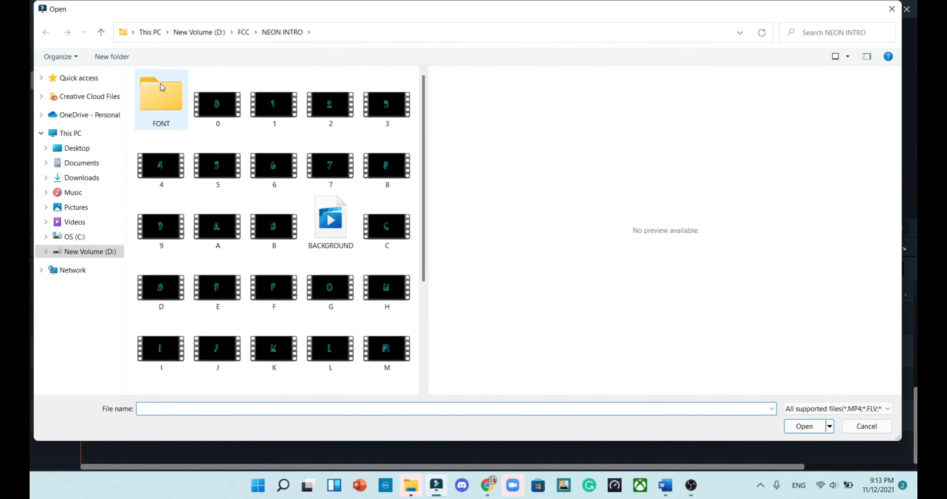
pyautogui.scroll(-5, 290, 152)
pyautogui.scroll(5, 335, 178)
pyautogui.doubleClick(336, 178)
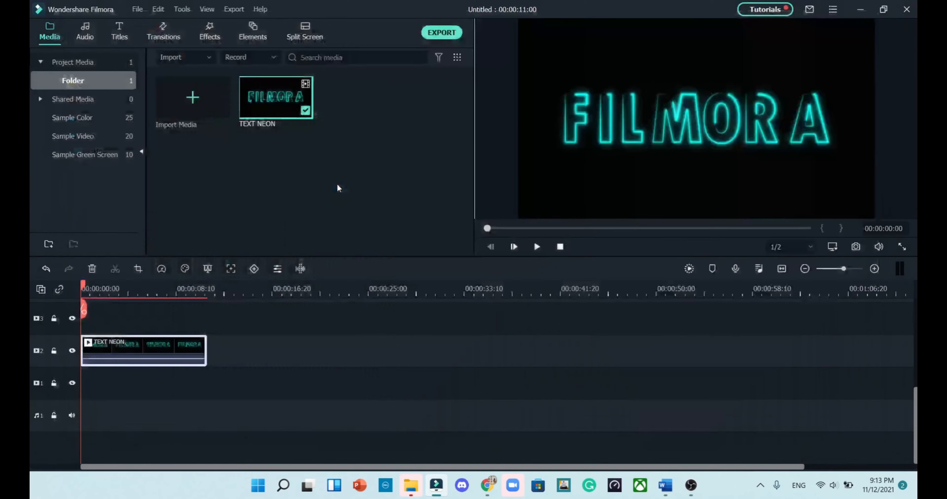
pyautogui.moveTo(358, 101); pyautogui.dragTo(31, 401)
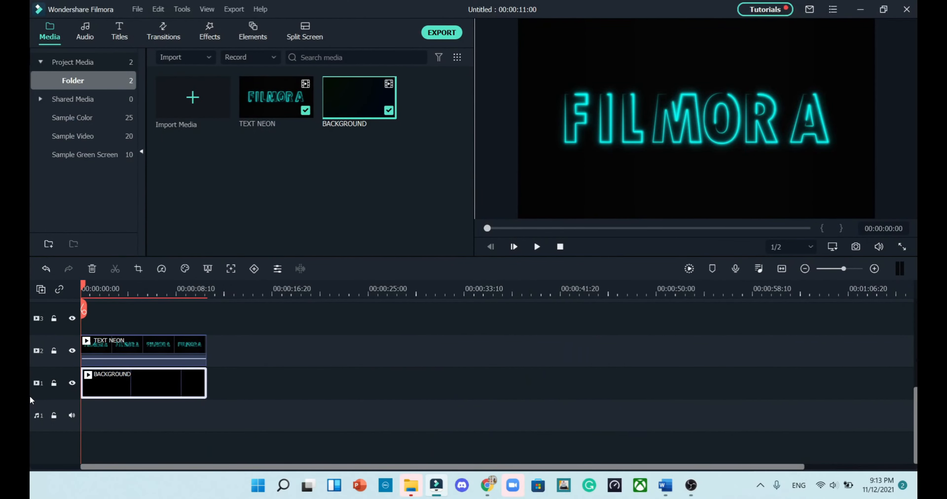
pyautogui.click(535, 247)
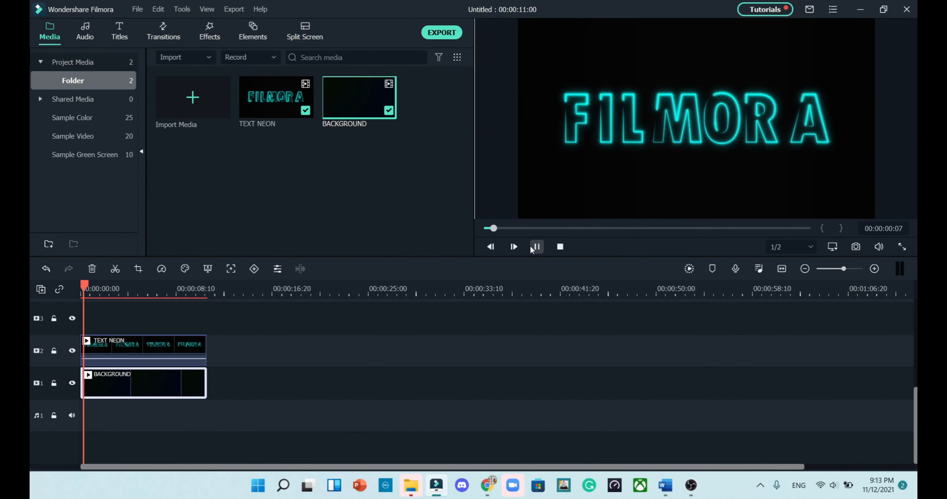
pyautogui.click(535, 248)
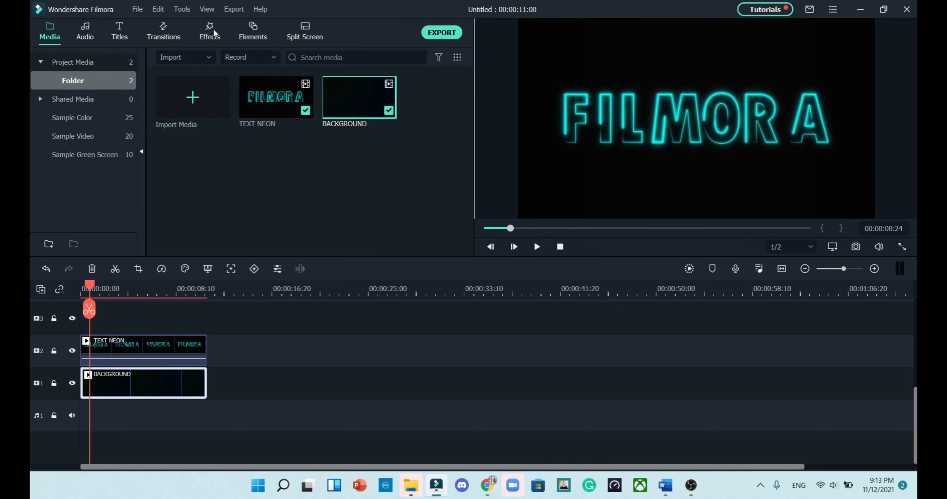
# - Search the transitions for FADE and add the Fade transition to the start of the TEXT NEON and BACKGROUND clips
pyautogui.click(174, 27)
pyautogui.write('FADE')
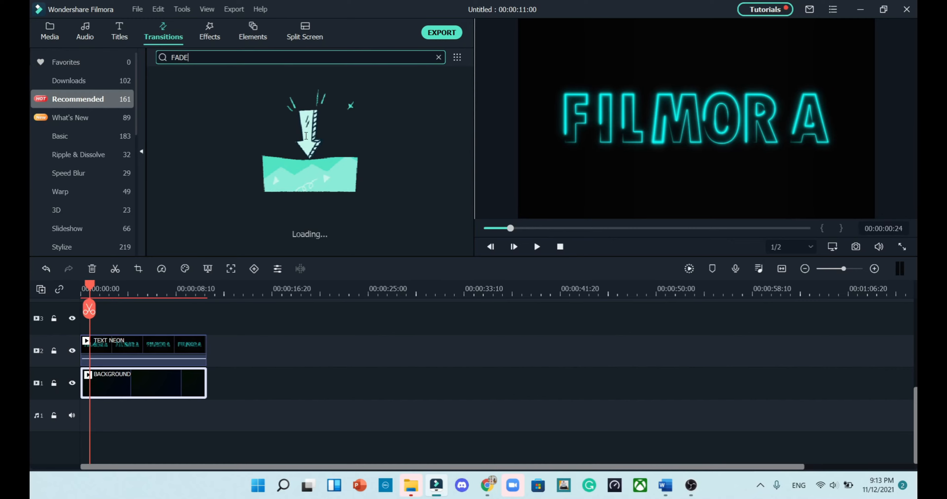
pyautogui.moveTo(206, 119); pyautogui.dragTo(93, 351)
pyautogui.moveTo(179, 230); pyautogui.dragTo(92, 382)
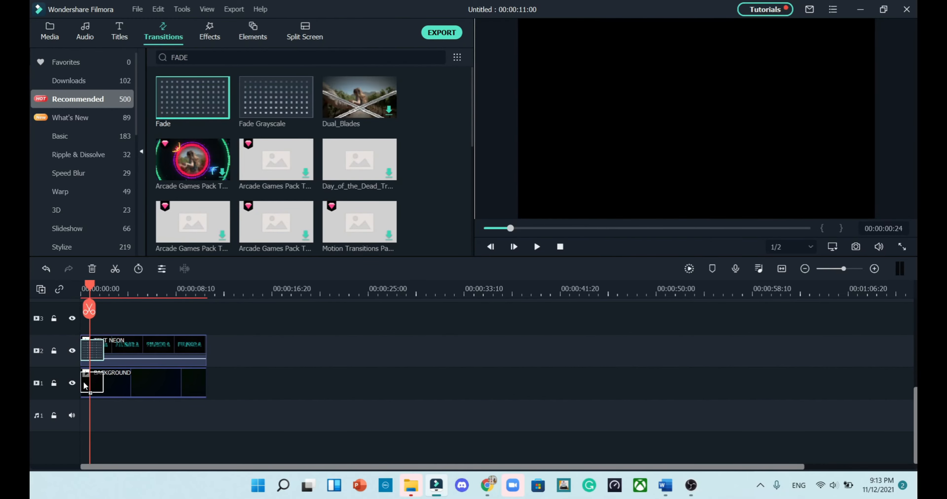
# - Add the Fade transition to the end of the TEXT NEON and BACKGROUND clips
pyautogui.scroll(-3, 209, 90)
pyautogui.scroll(-3, 214, 146)
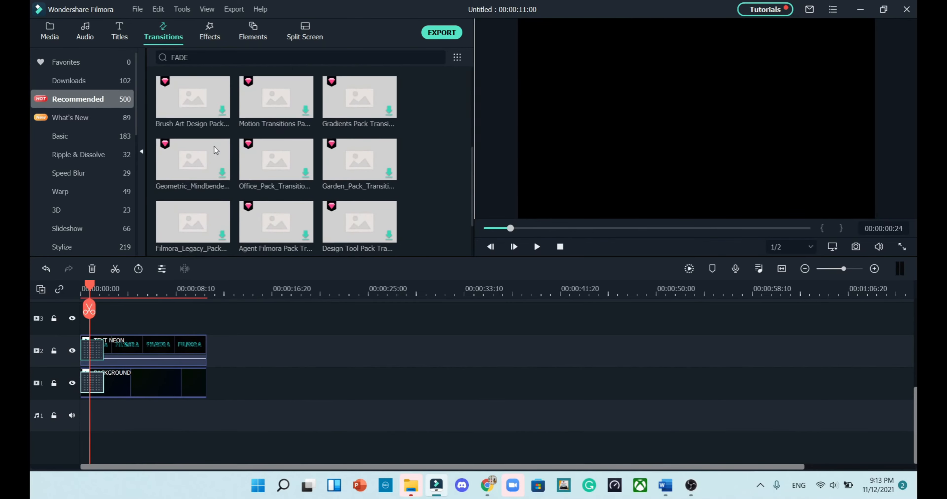
pyautogui.scroll(5, 199, 117)
pyautogui.moveTo(179, 83); pyautogui.dragTo(195, 350)
pyautogui.moveTo(194, 109); pyautogui.dragTo(195, 384)
# - Set the duration of the Fade transition at the start of TEXT NEON to 00:00:00:24
pyautogui.doubleClick(104, 352)
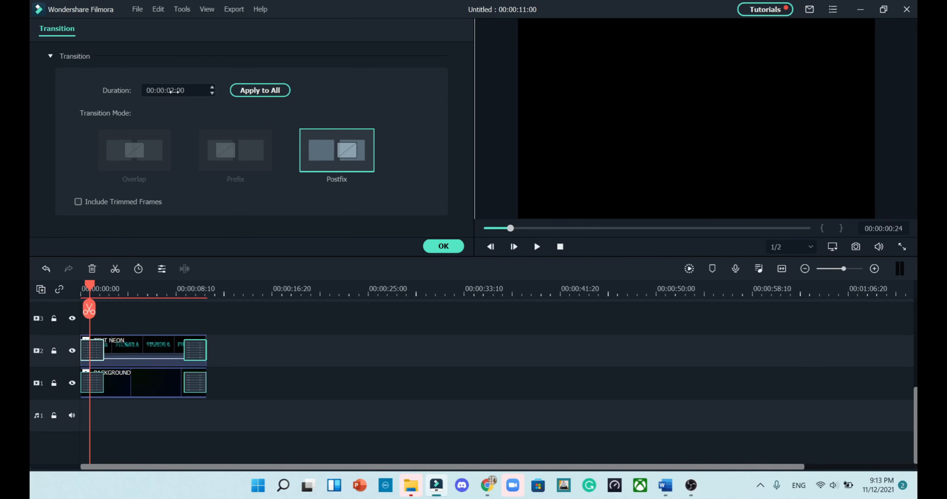
pyautogui.click(181, 89)
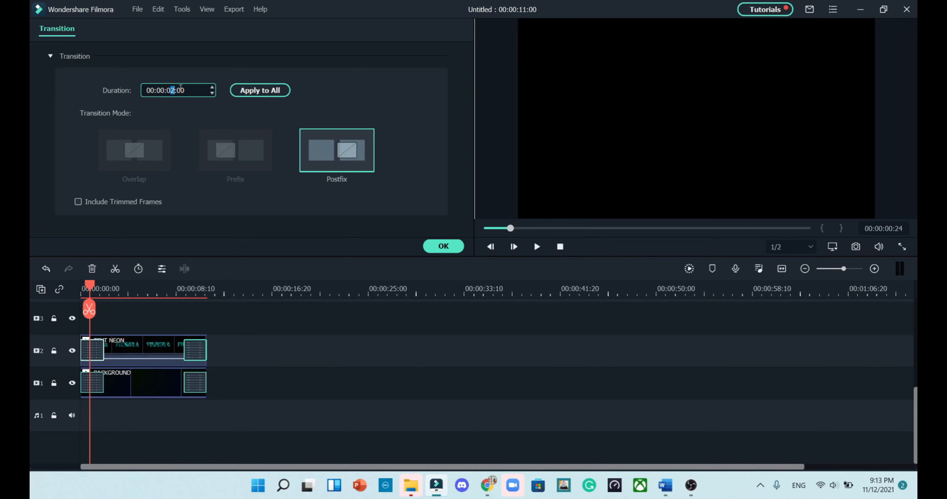
pyautogui.write('001')
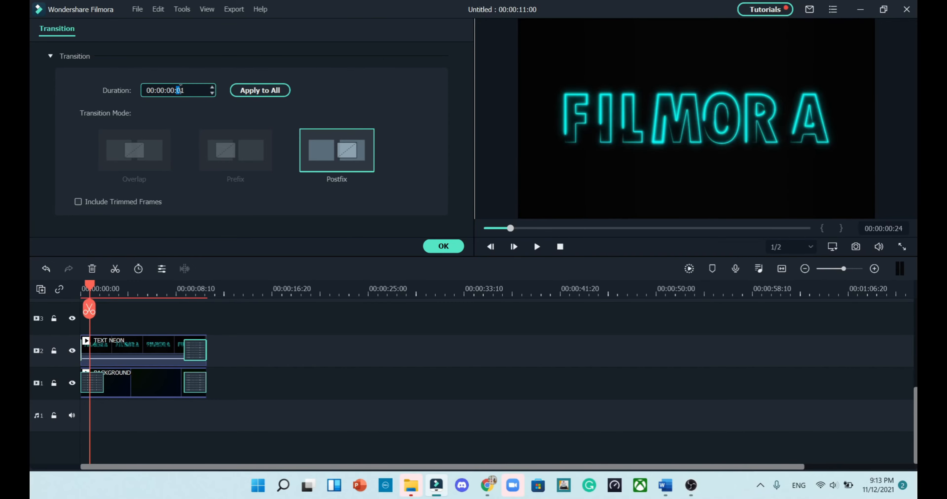
pyautogui.write('24')
# - Set the duration of the Fade transition at the start of BACKGROUND to 00:00:00:24
pyautogui.click(92, 388)
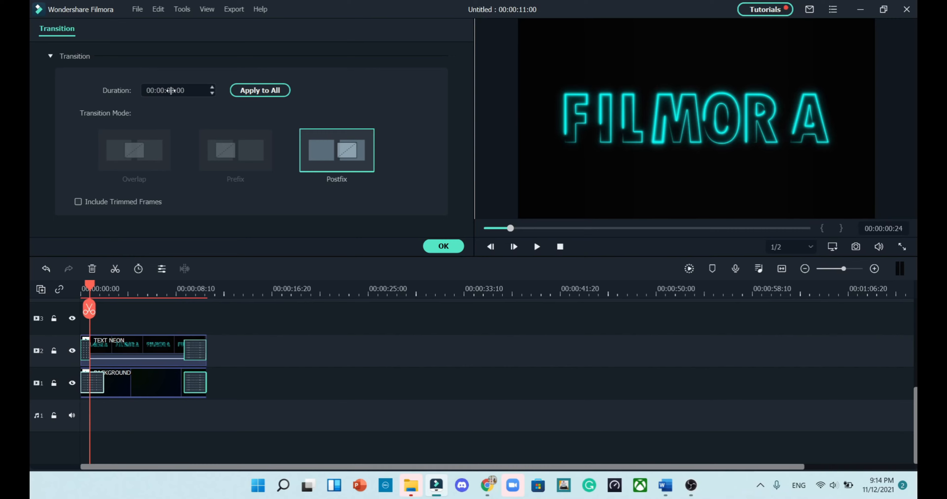
pyautogui.click(171, 91)
pyautogui.write('0001')
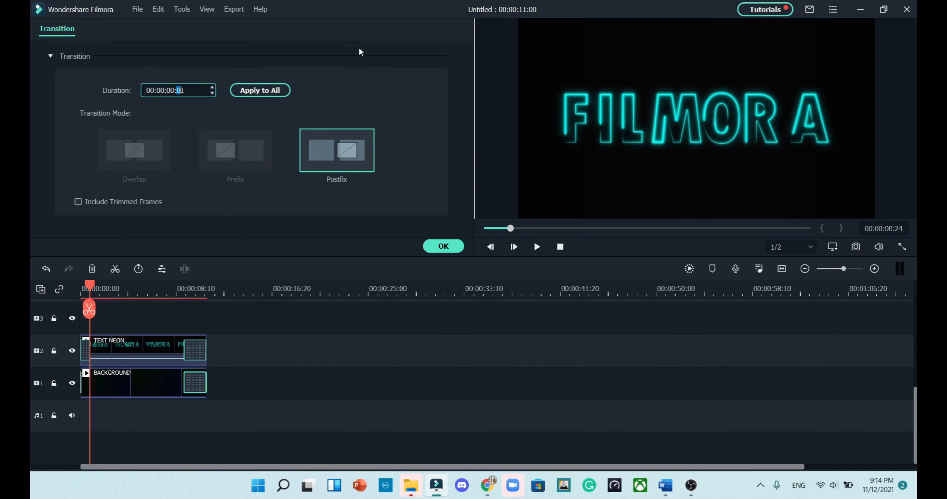
pyautogui.write('24')
pyautogui.press('Return')
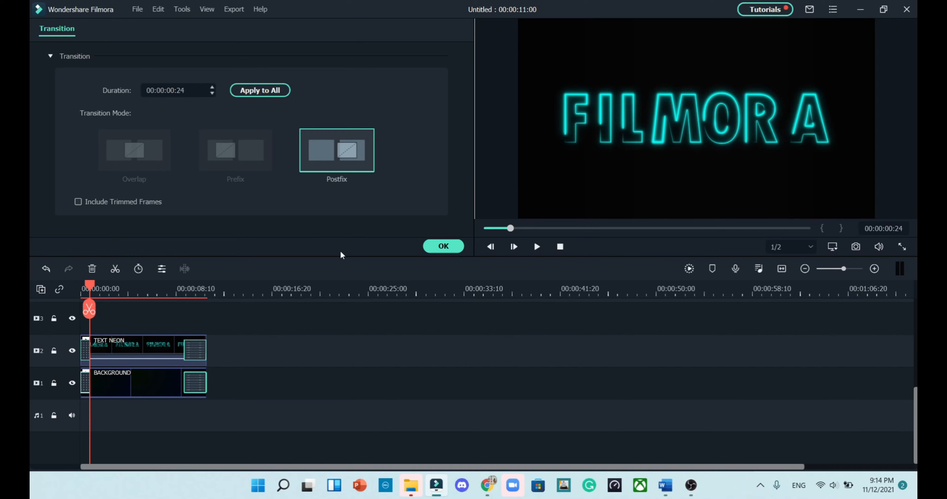
pyautogui.click(458, 245)
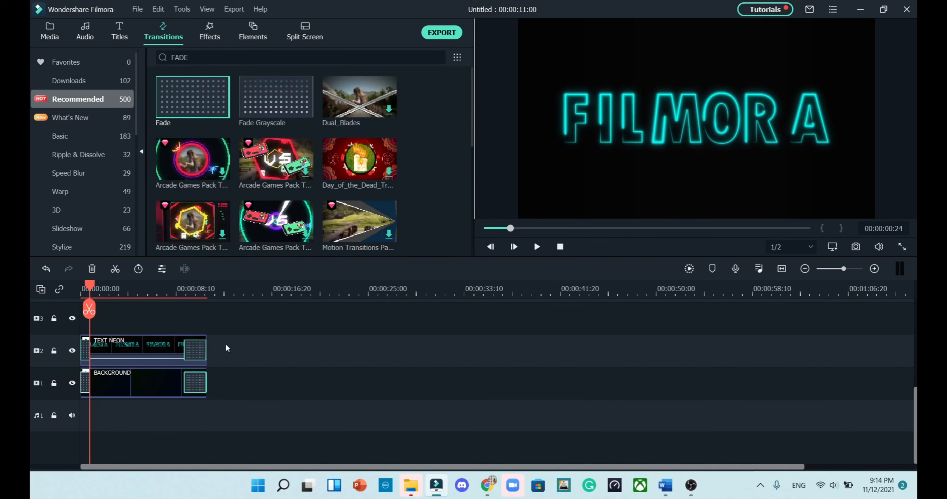
# - Set the duration of the Fade transition at the end of TEXT NEON to 1 second
pyautogui.doubleClick(195, 352)
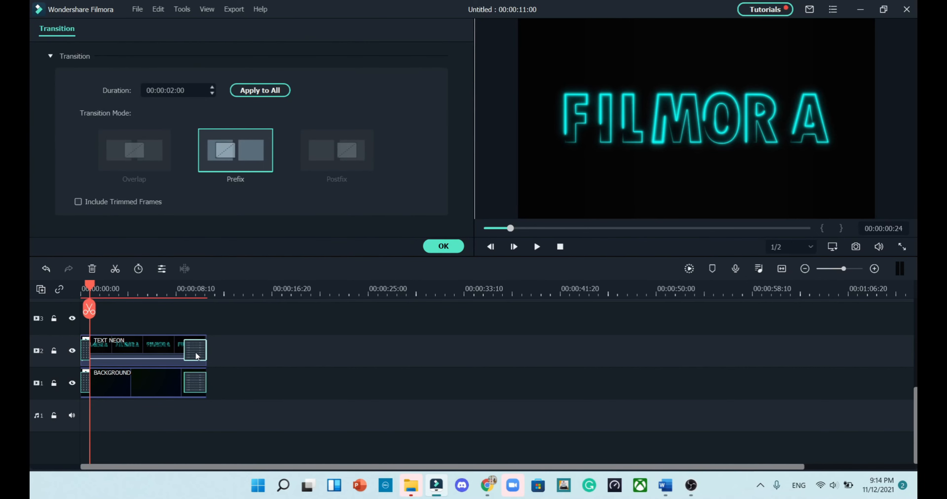
pyautogui.click(169, 89)
pyautogui.write('1')
# - Set the duration of the Fade transition at the end of BACKGROUND to 00:00:01:00 and play the intro from the beginning
pyautogui.click(188, 386)
pyautogui.click(168, 90)
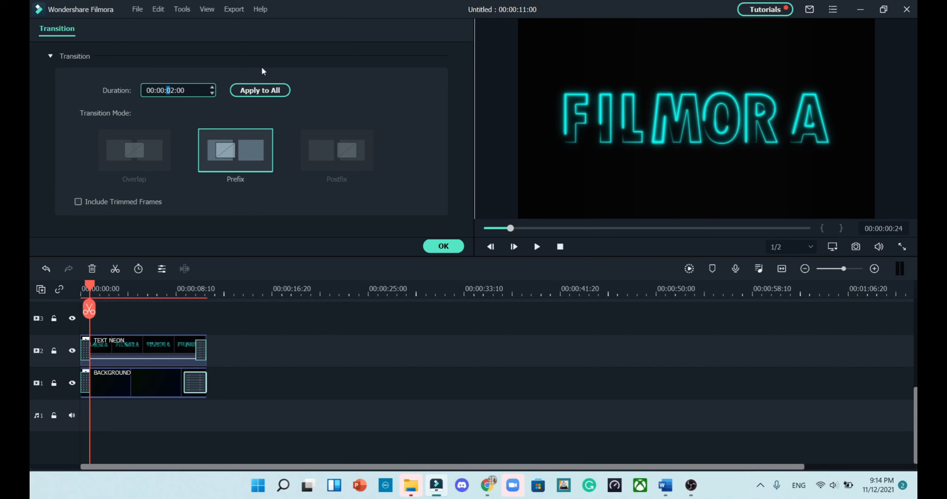
pyautogui.write('1')
pyautogui.press('Return')
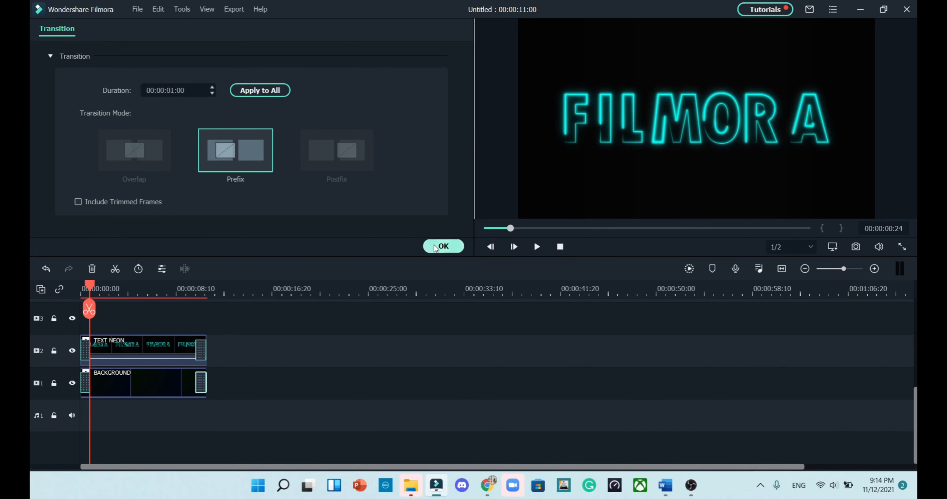
pyautogui.click(444, 246)
pyautogui.click(537, 246)
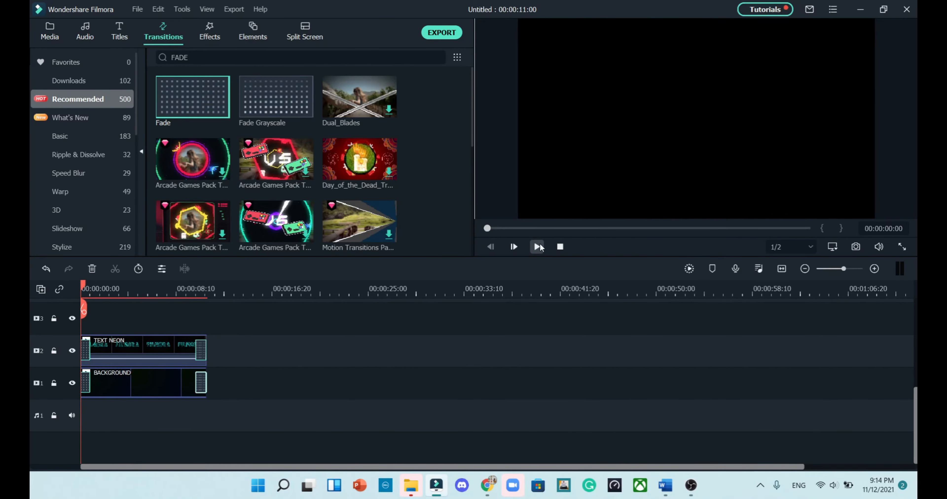
pyautogui.click(539, 246)
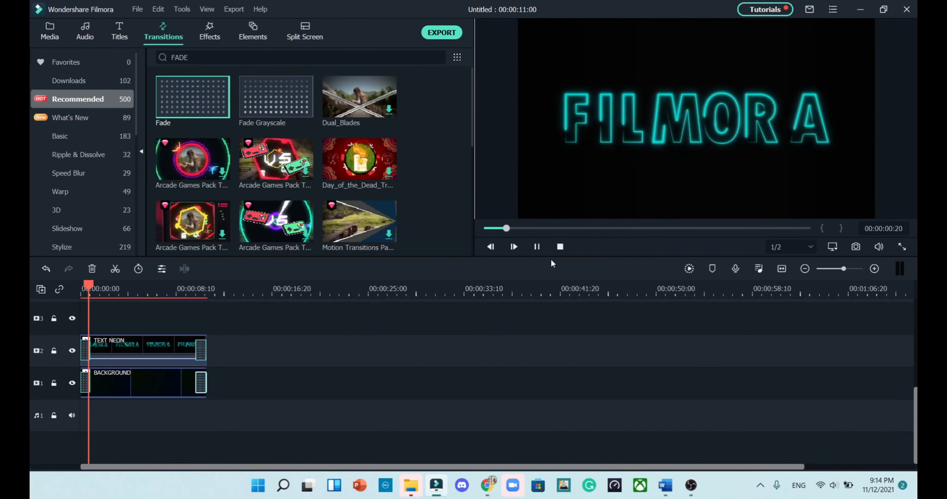